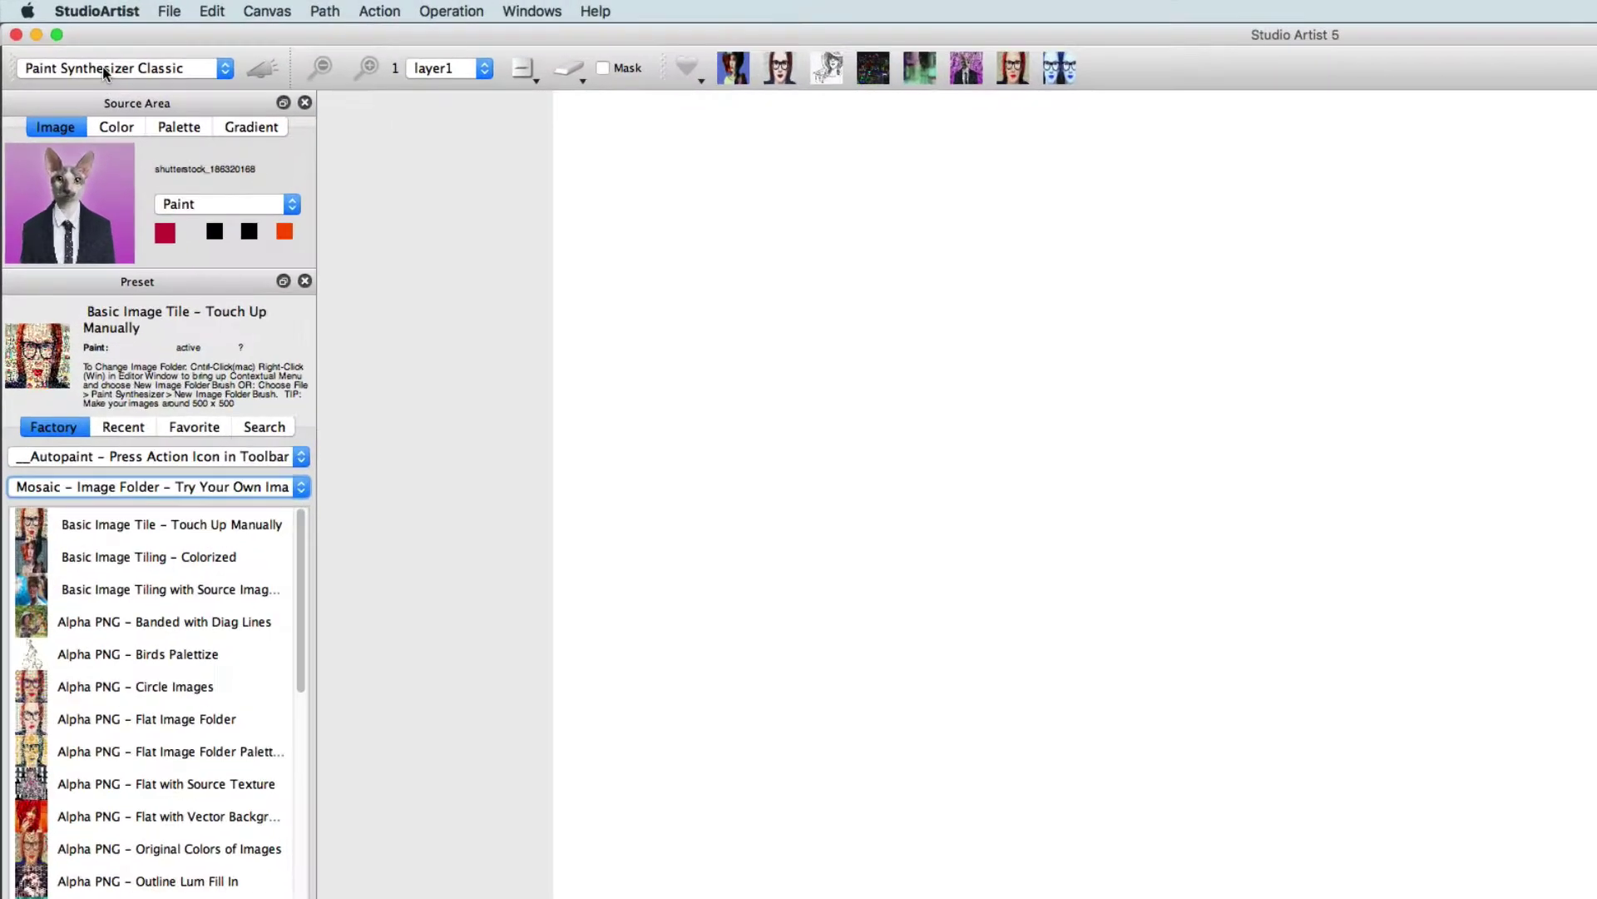
Step: Keep Paint Synthesizer Classic as the operation mode and browse the preset category and collection lists
left_click(69, 42)
left_click(110, 141)
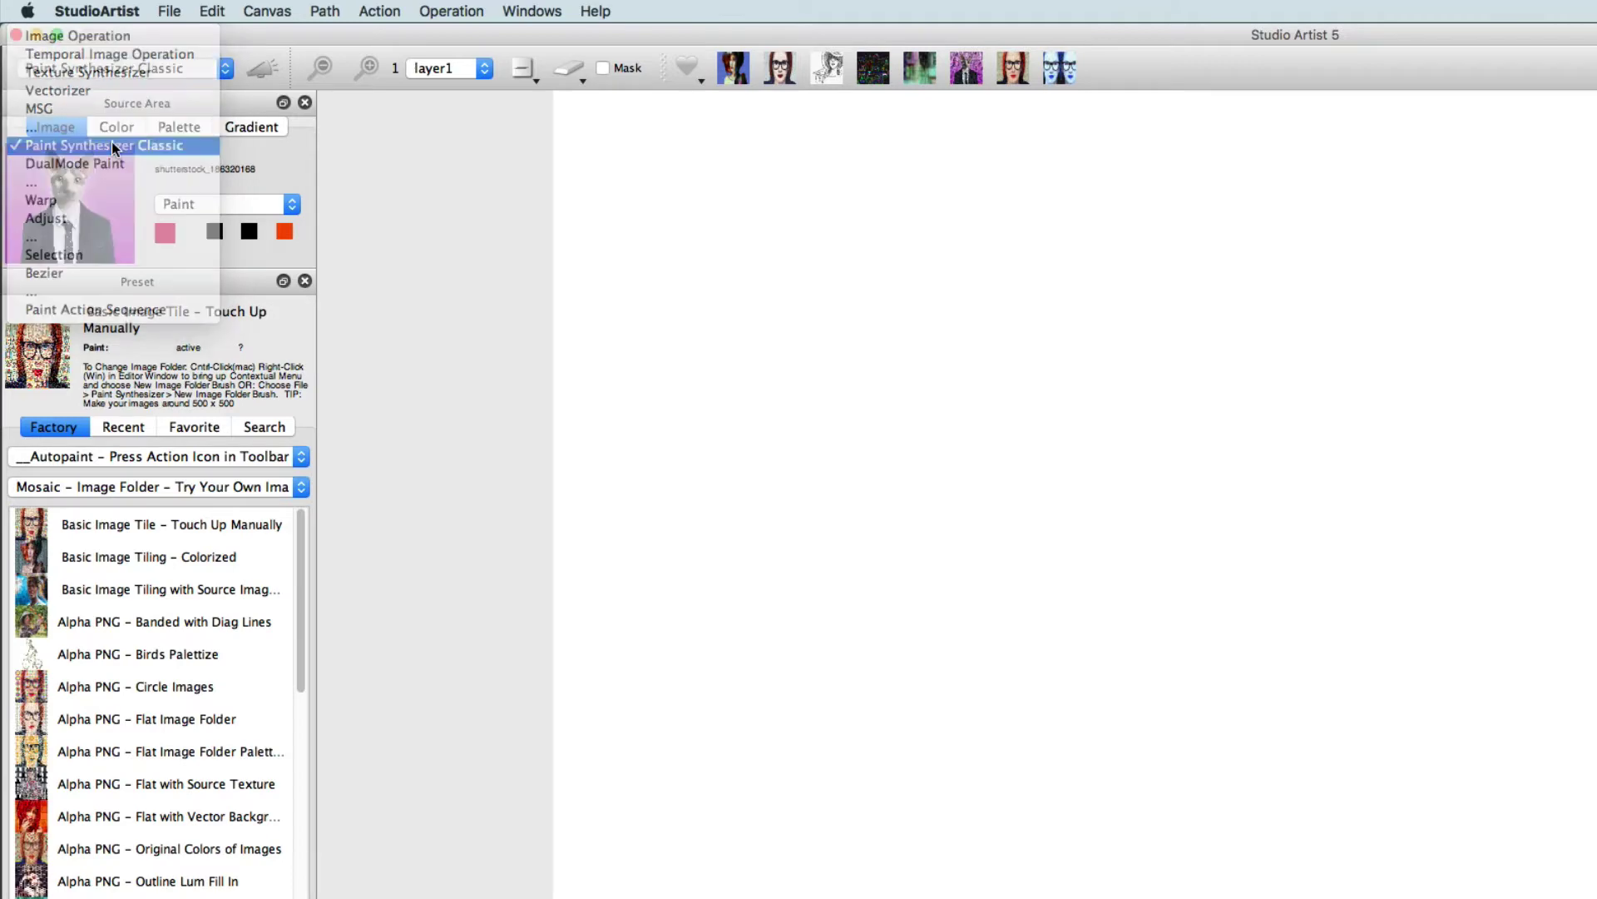
left_click(125, 457)
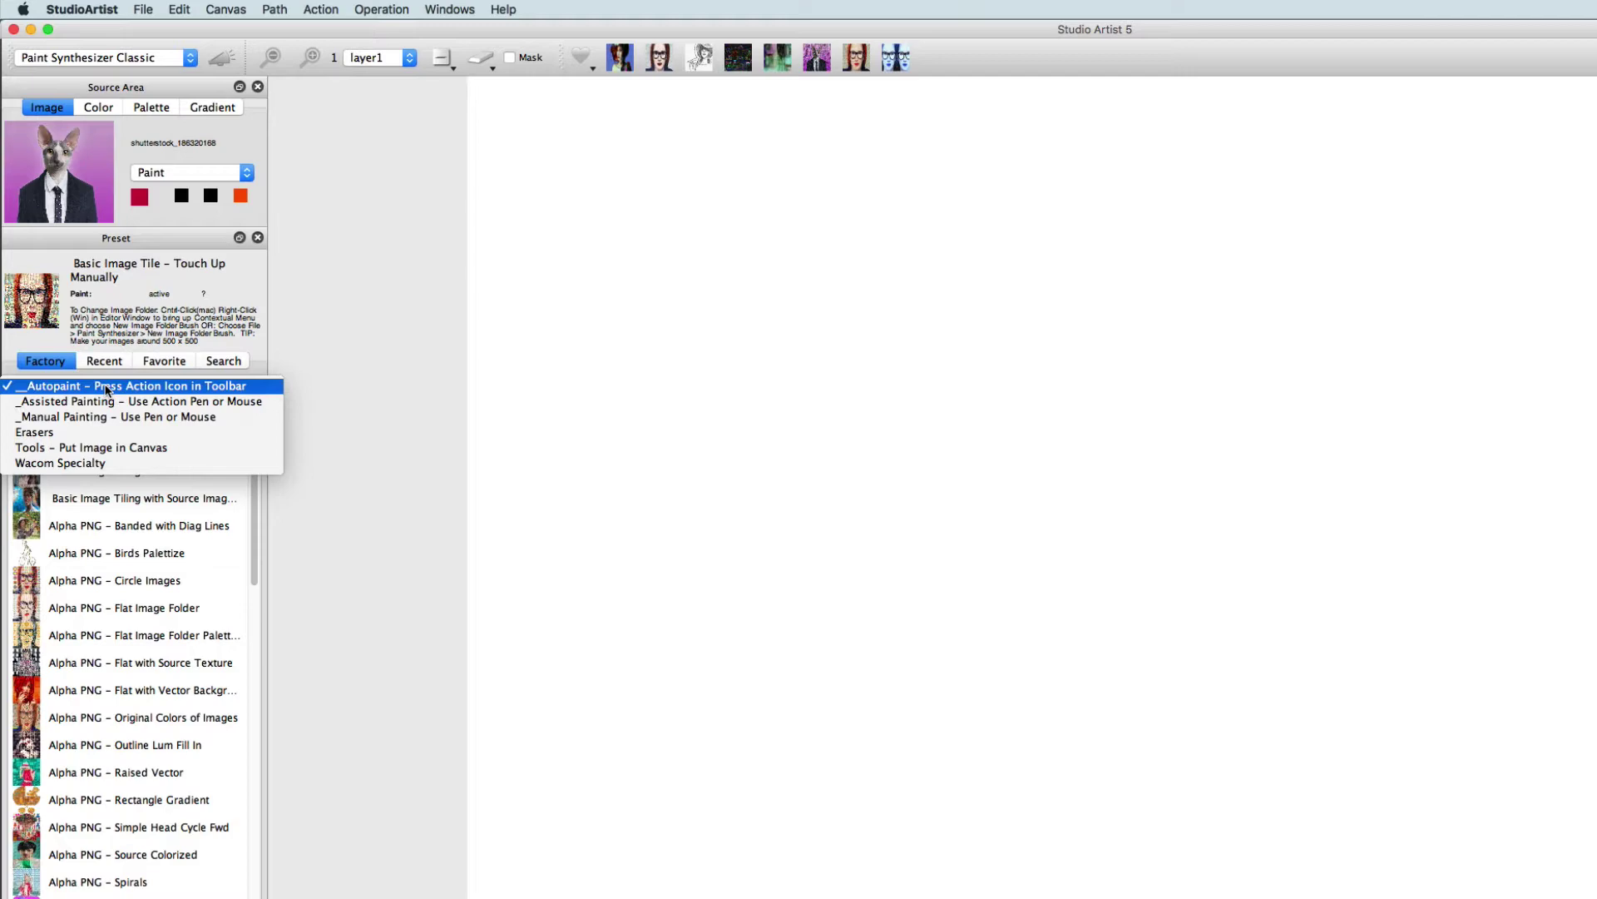
left_click(107, 387)
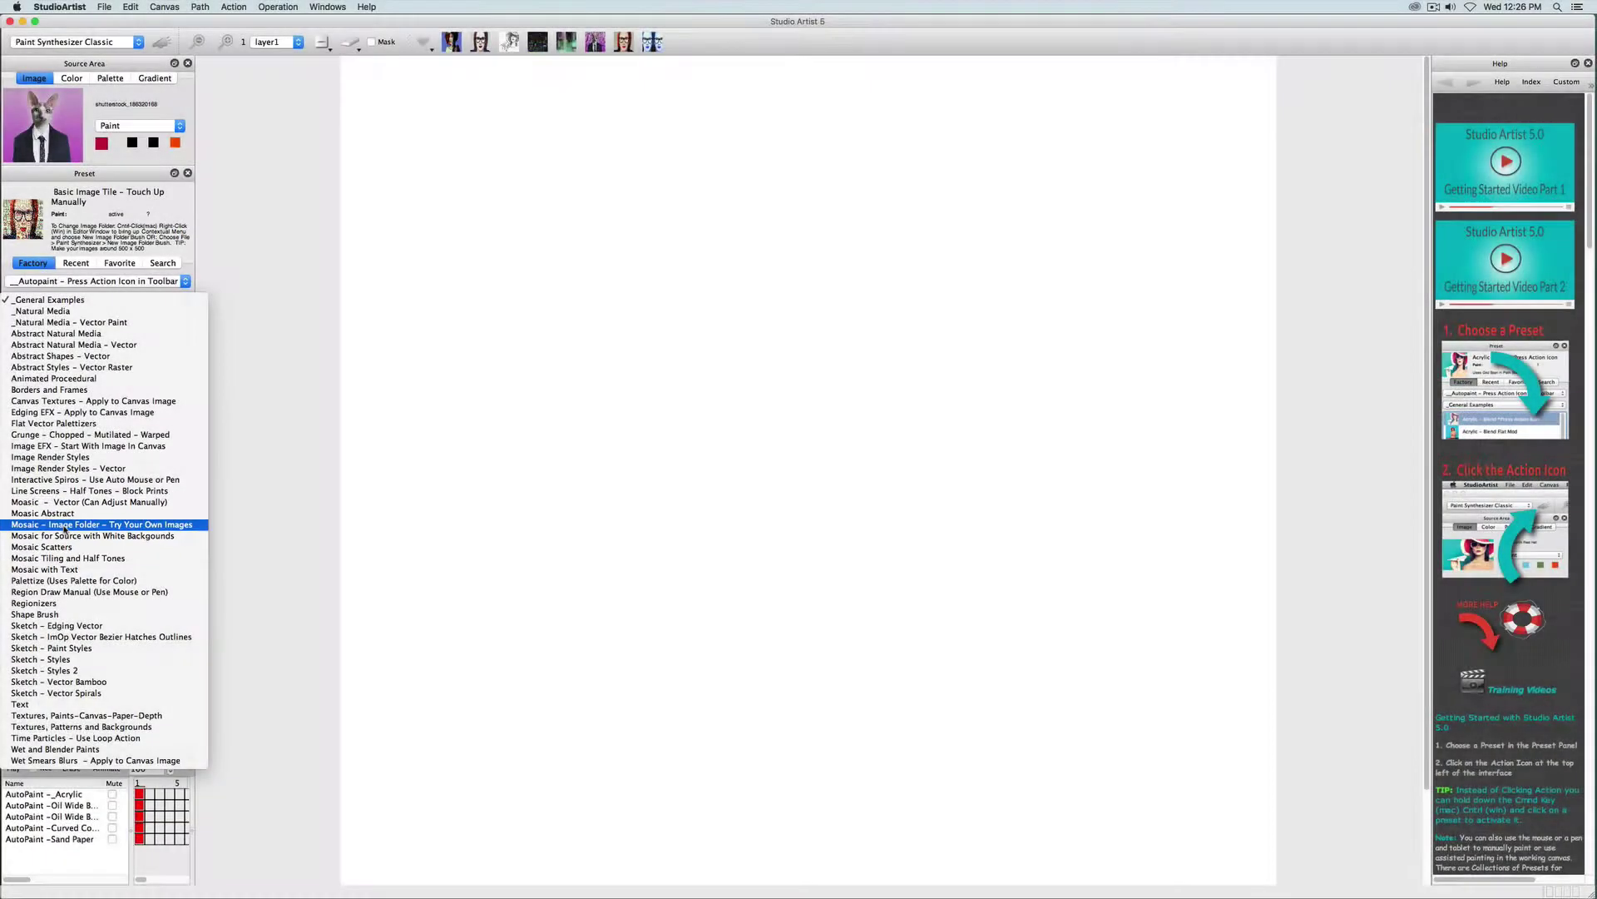
Step: Choose the Mosaic – Image Folder collection and its Basic Image Tile – Touch Up Manually preset
left_click(63, 530)
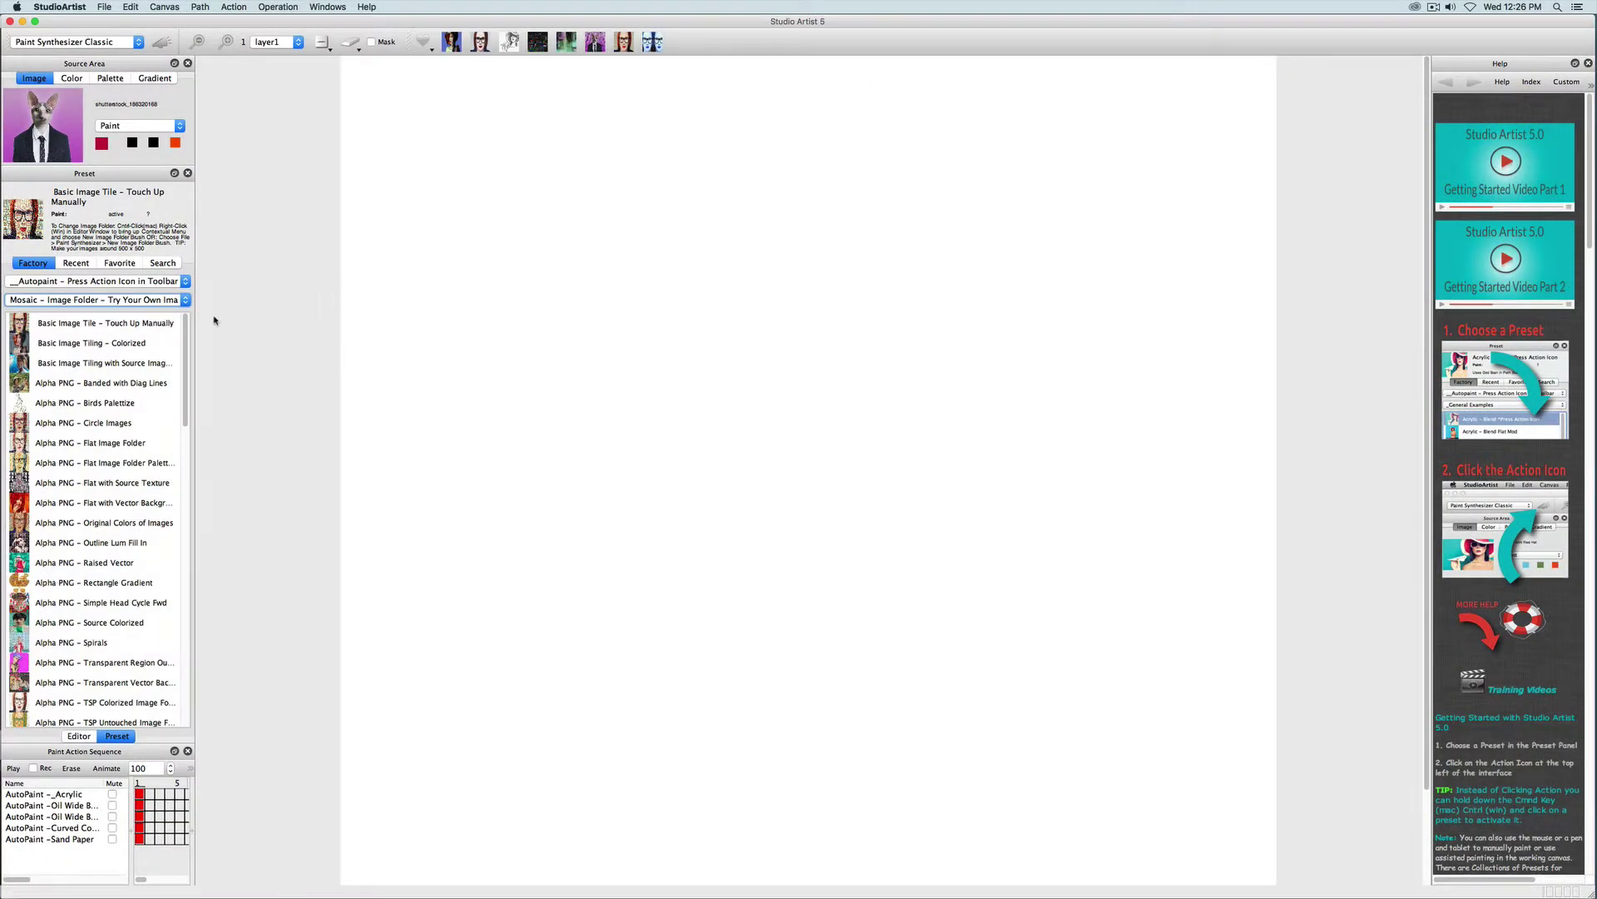
left_click(113, 324)
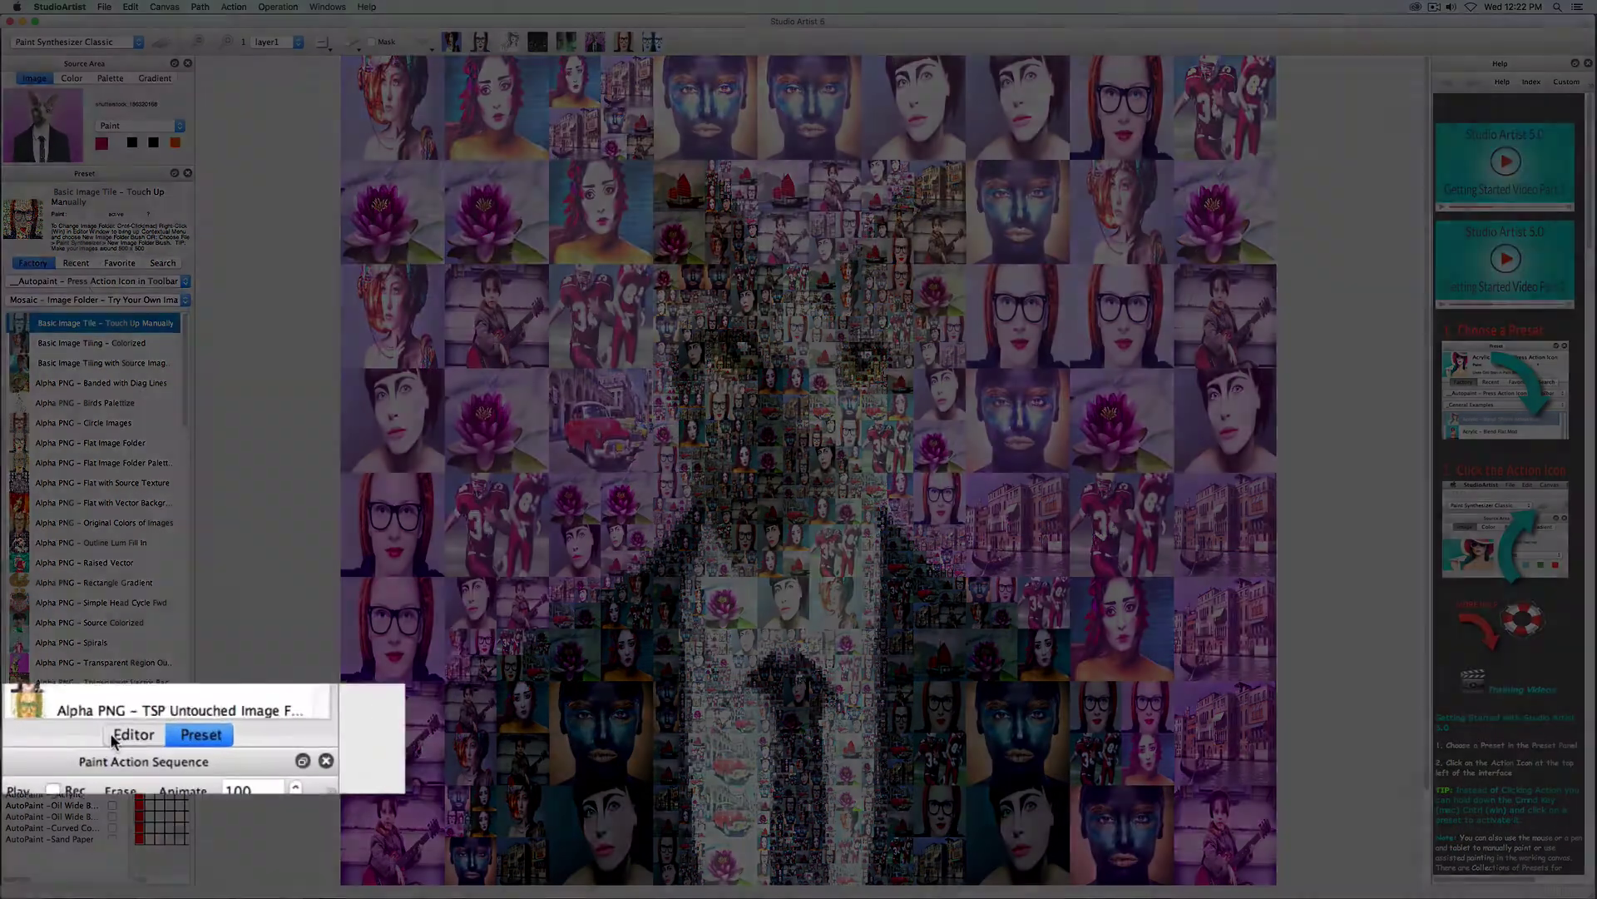
Step: Set the Path Start generator to Hex Tile HV Split Regionize in the Editor
left_click(79, 736)
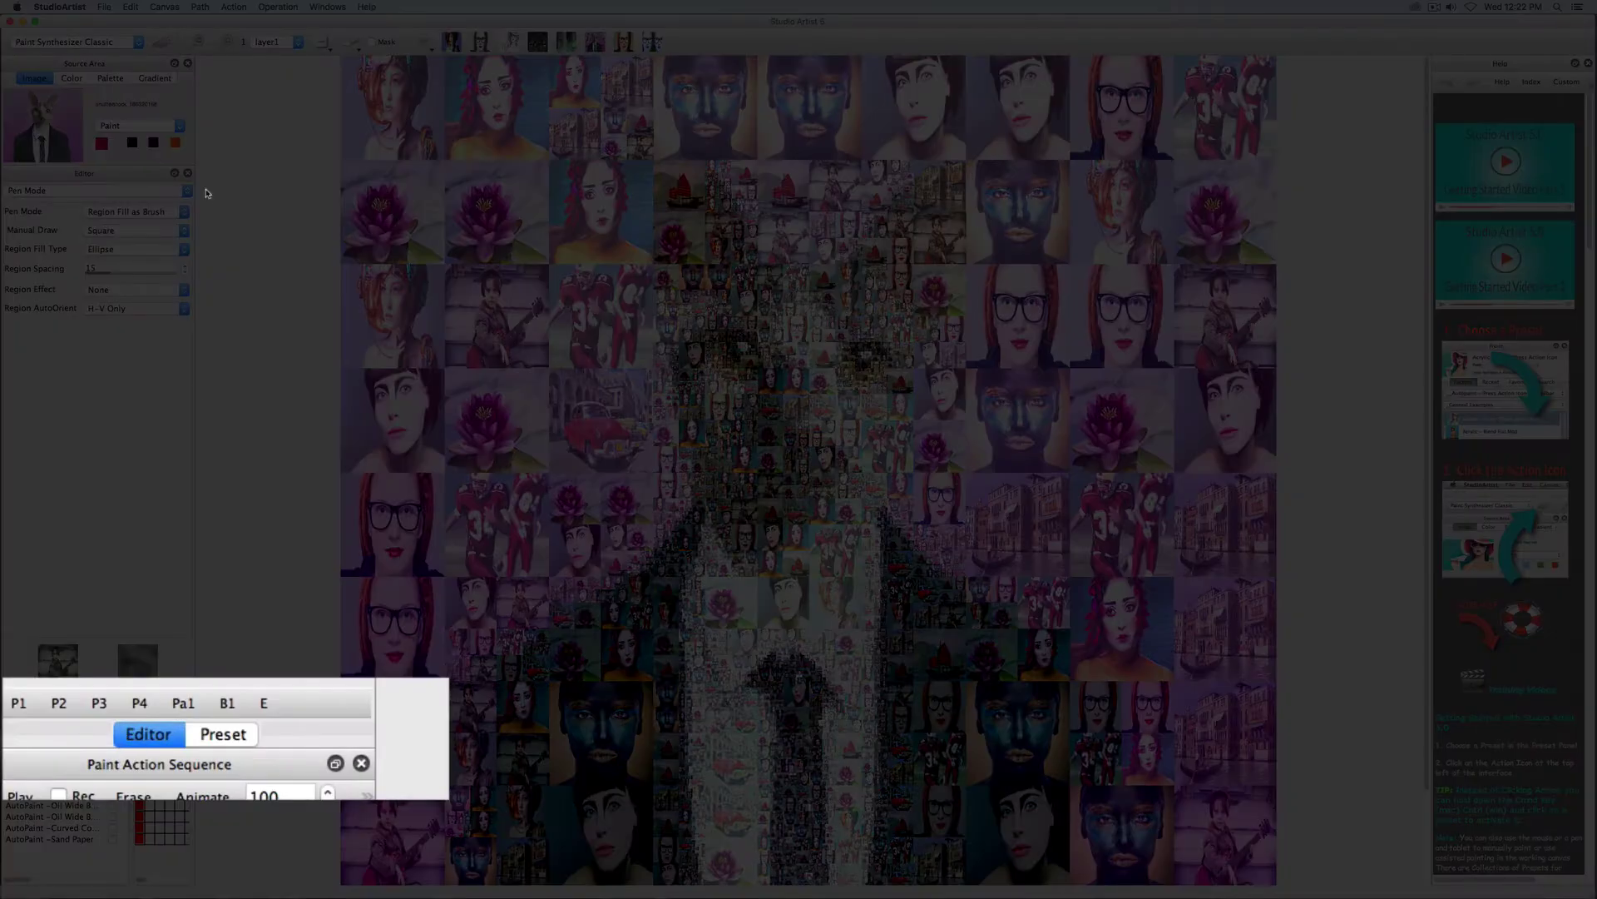
left_click(122, 191)
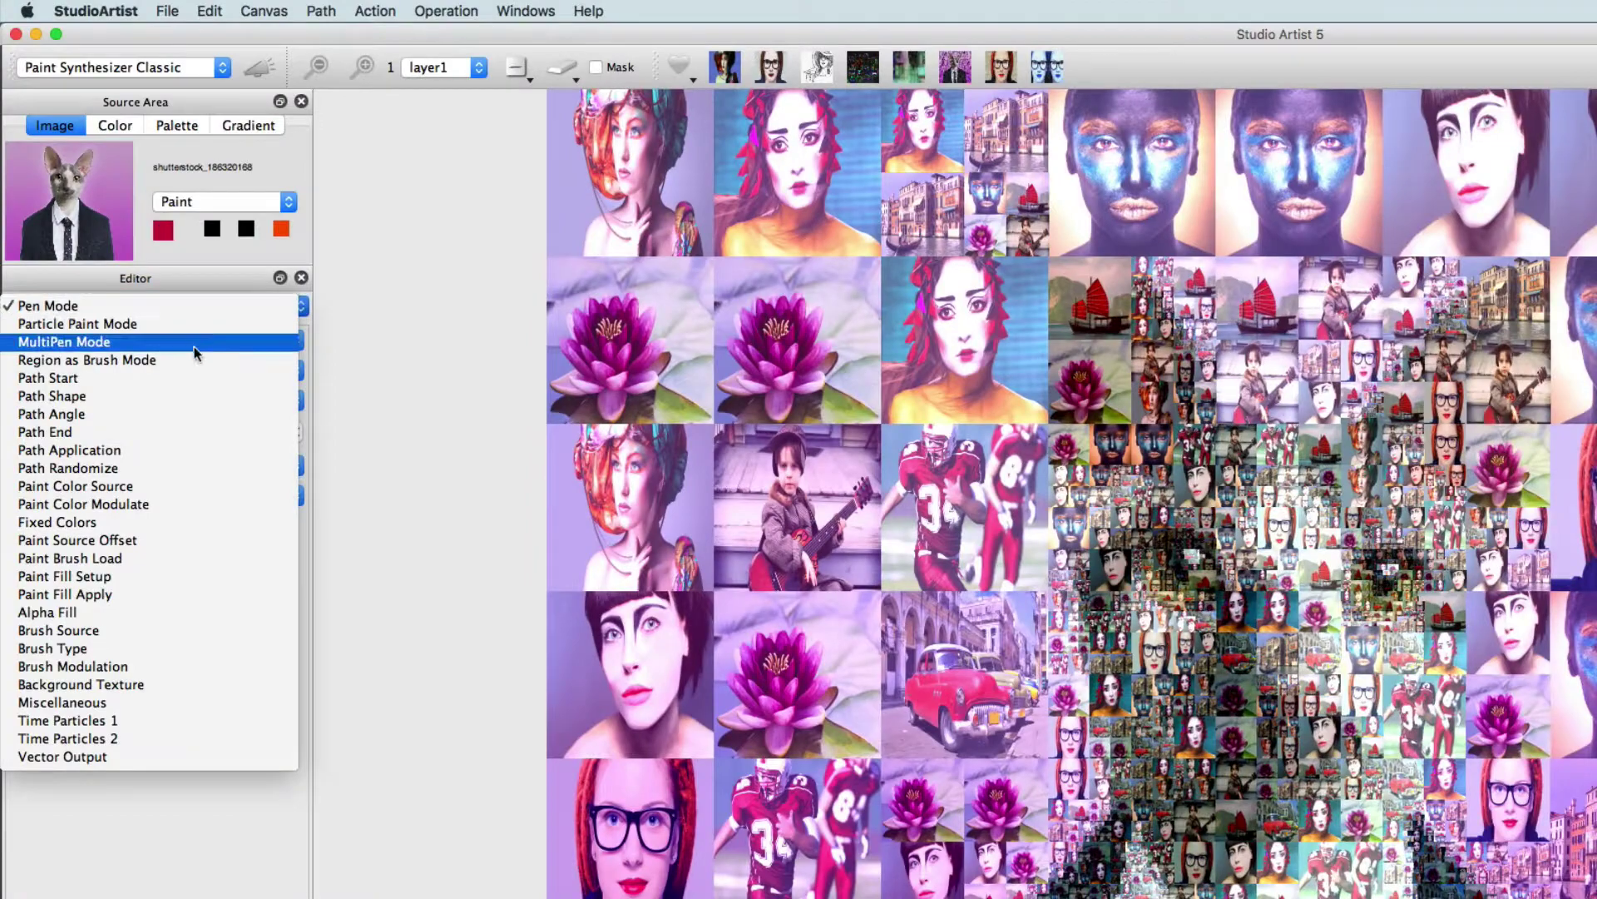
left_click(187, 376)
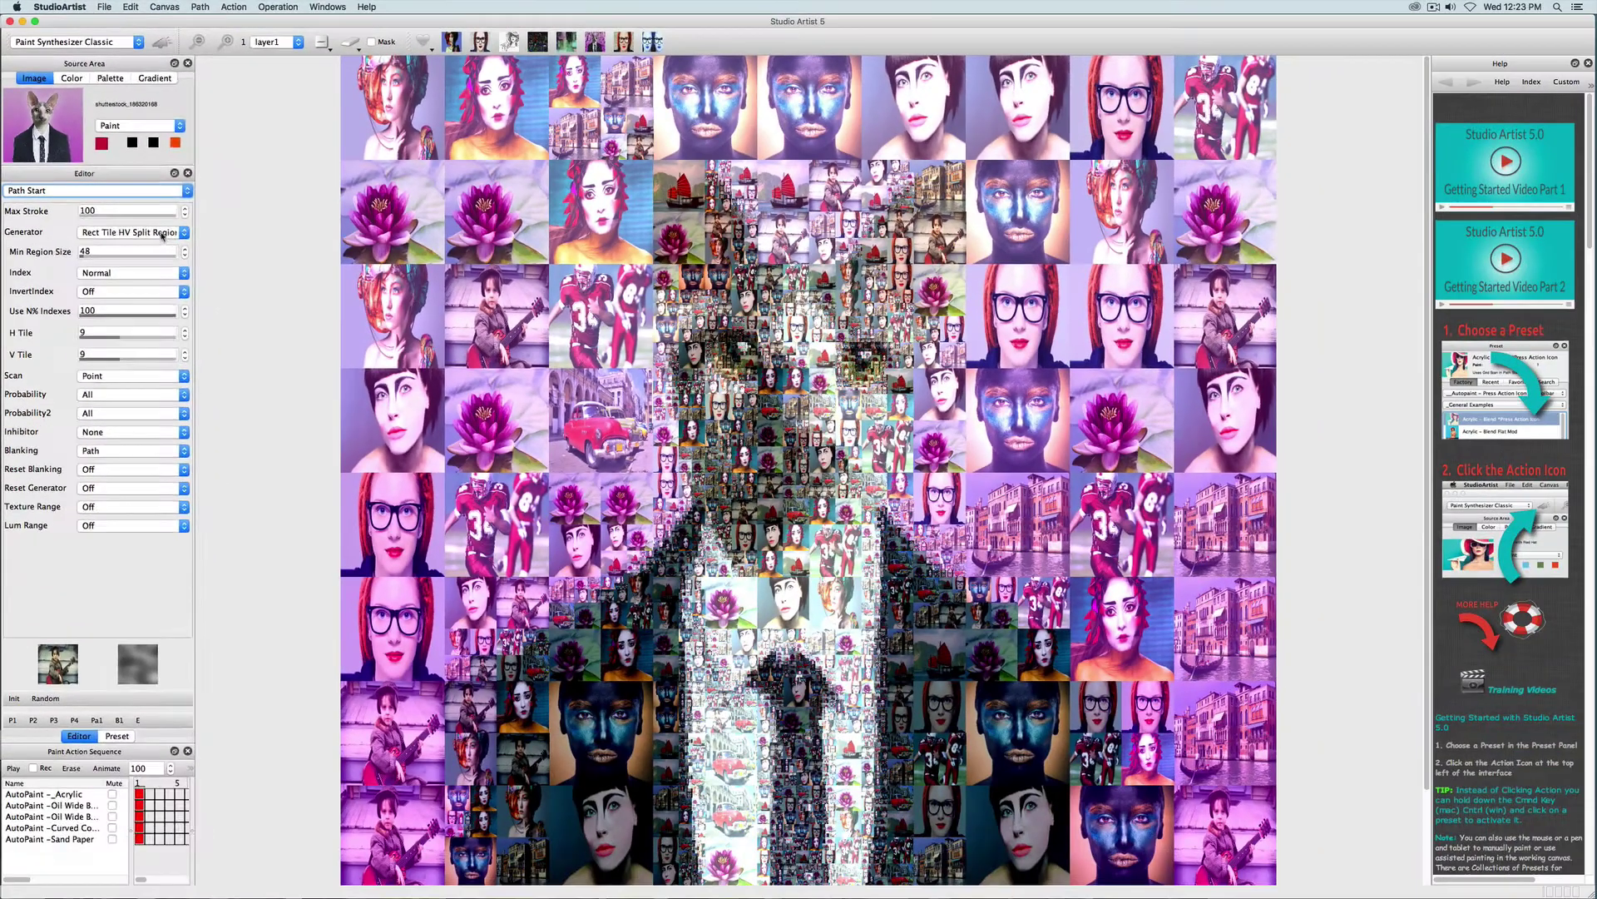
left_click(150, 231)
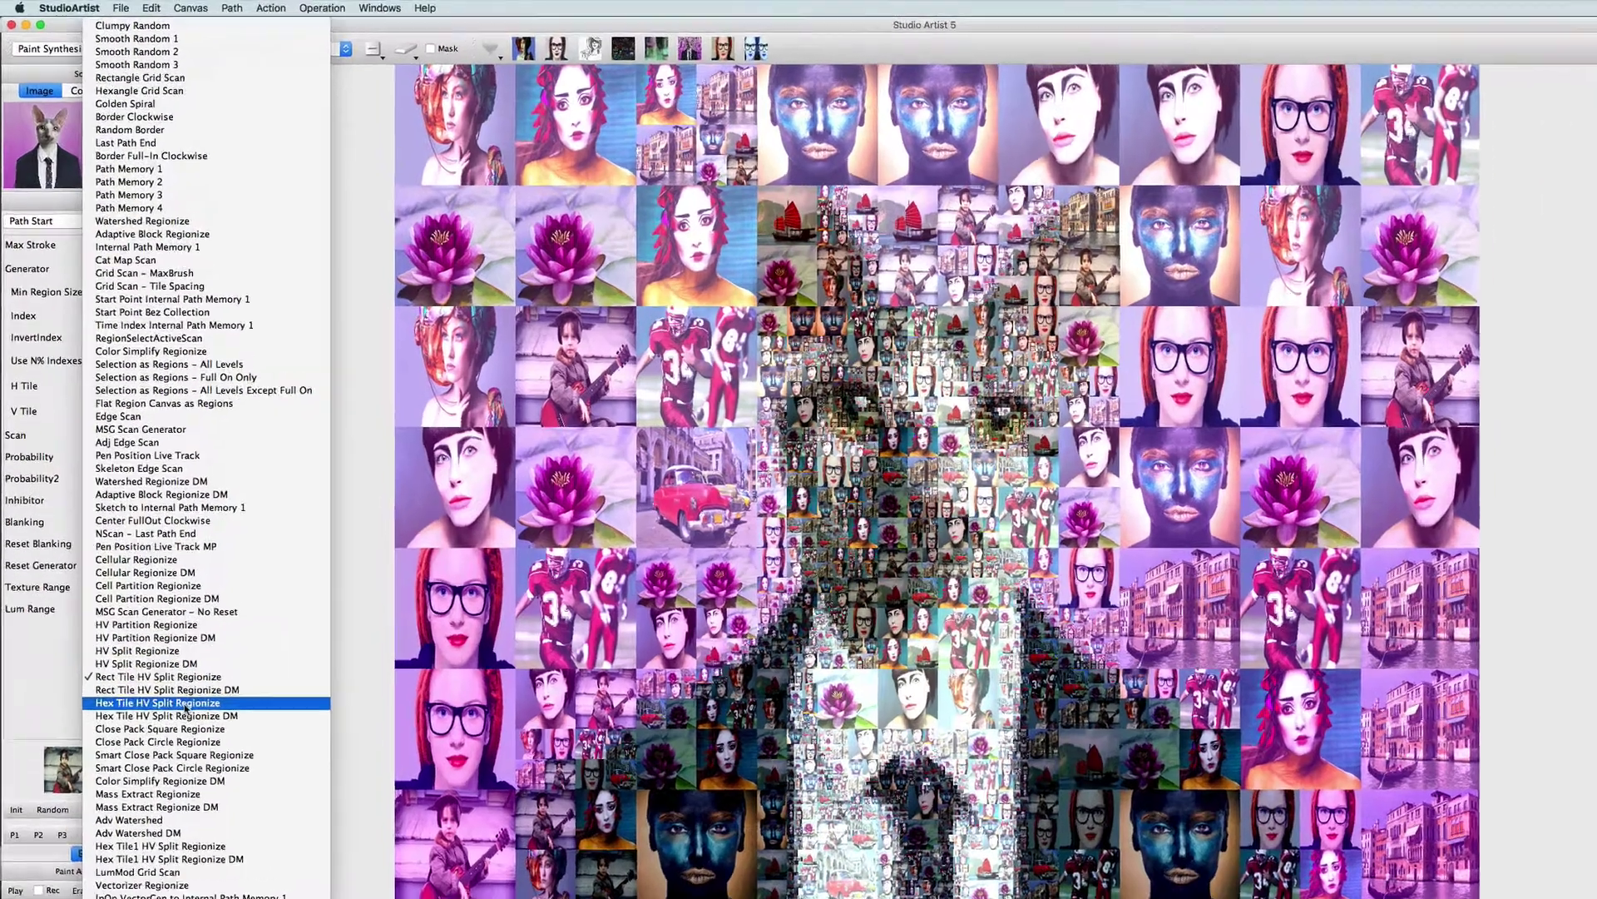
left_click(138, 604)
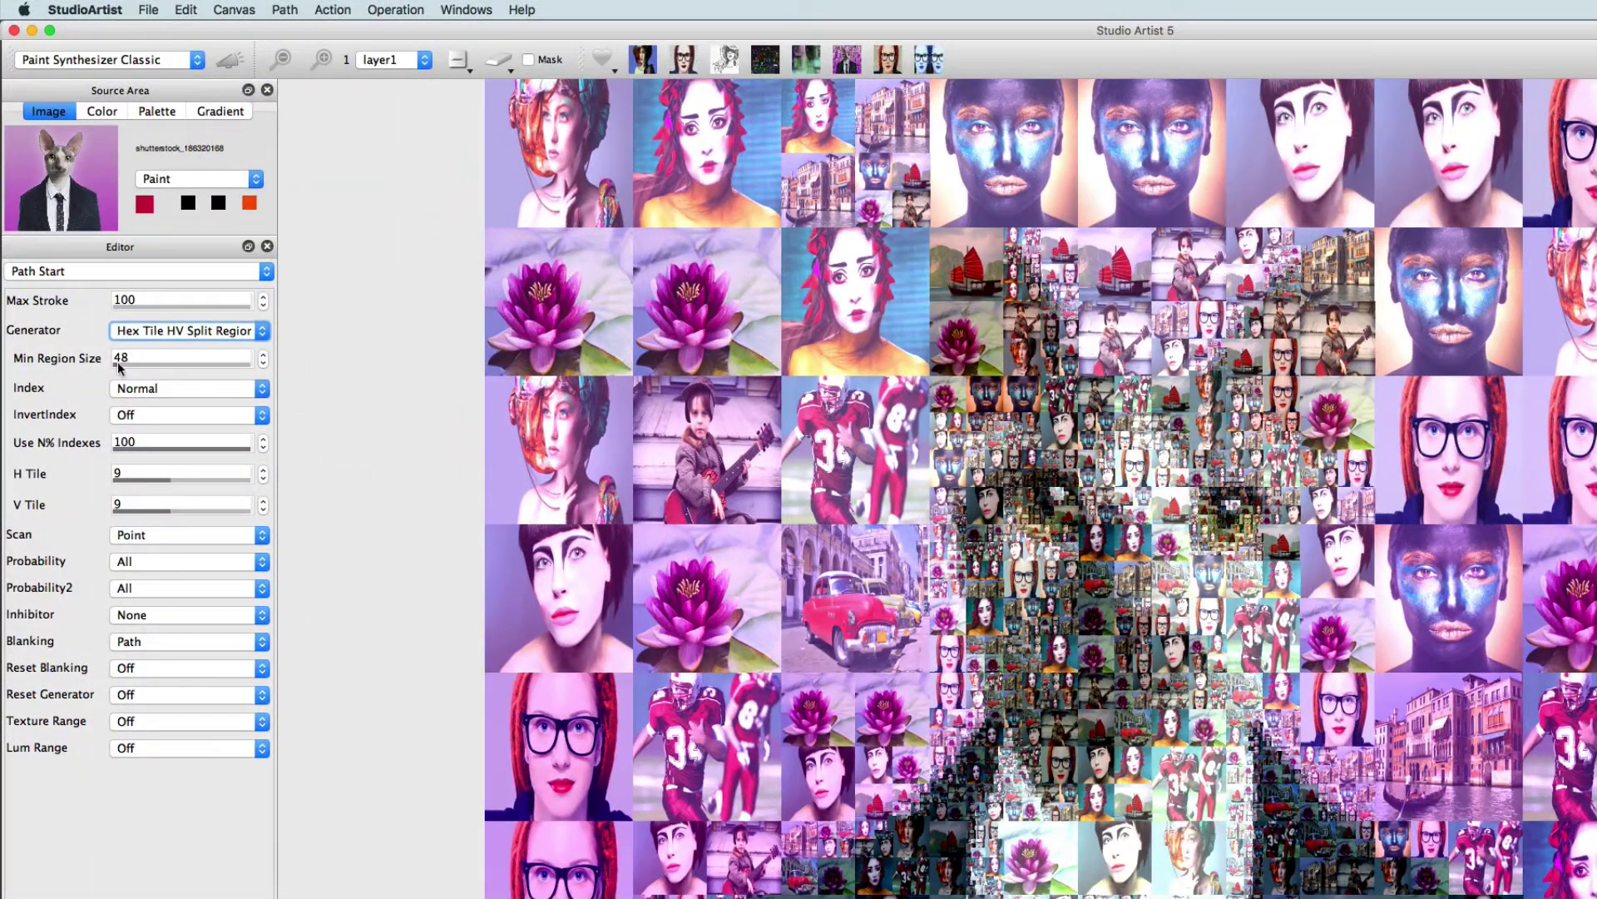
Step: Set Min Region Size 19, Max Stroke 25, and horizontal and vertical tile counts 7
left_click(117, 365)
type("19")
left_click(113, 304)
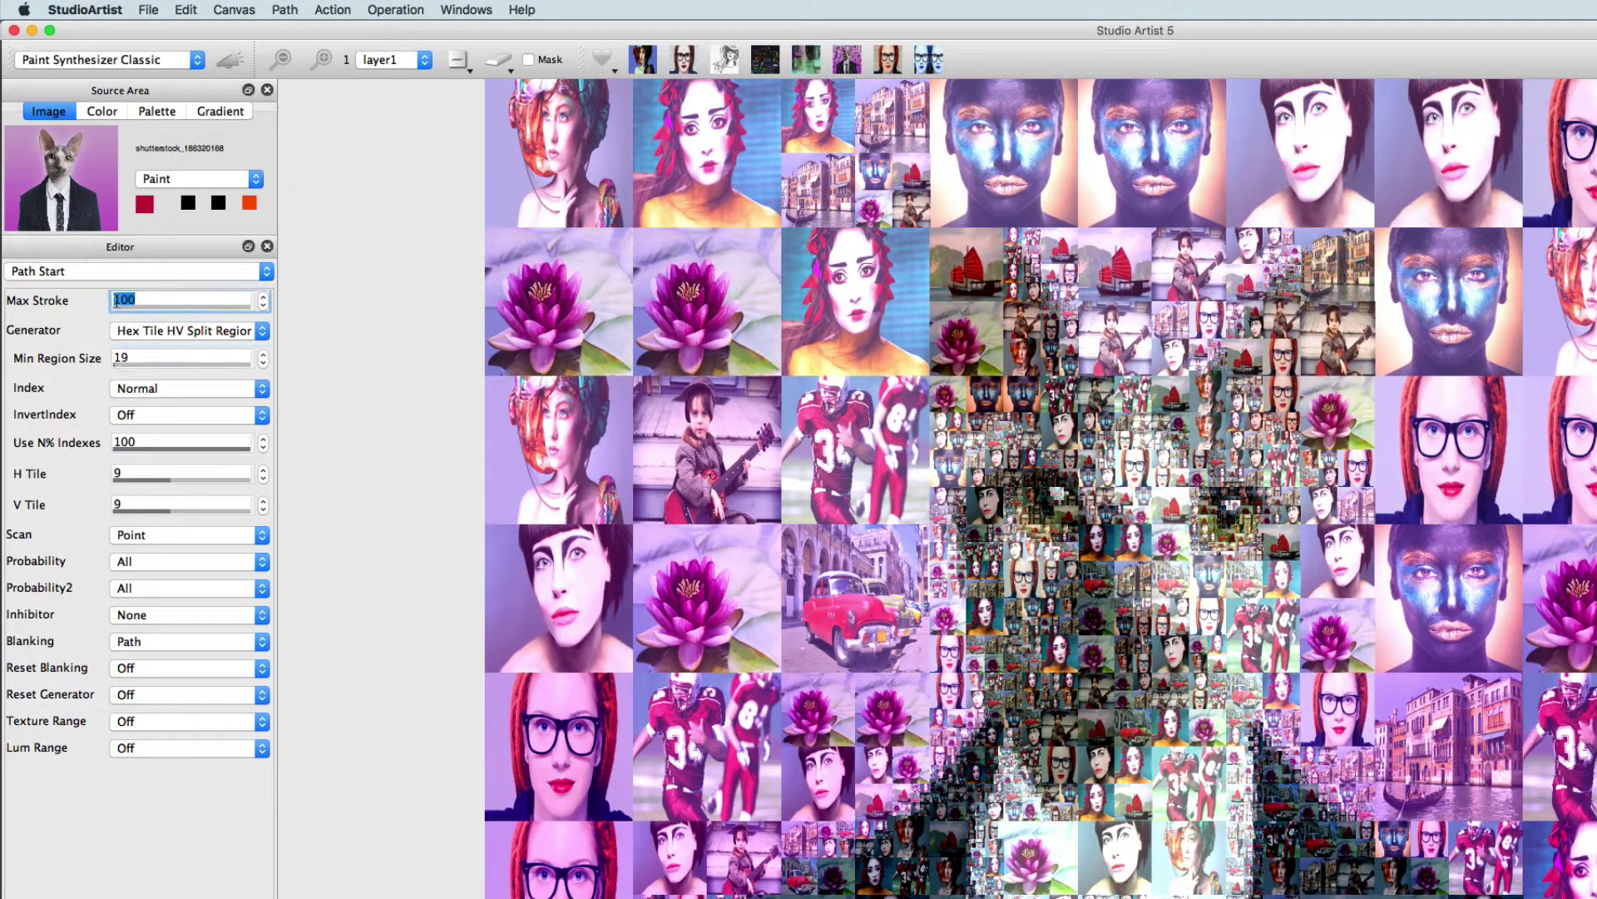
type("25")
left_click(150, 479)
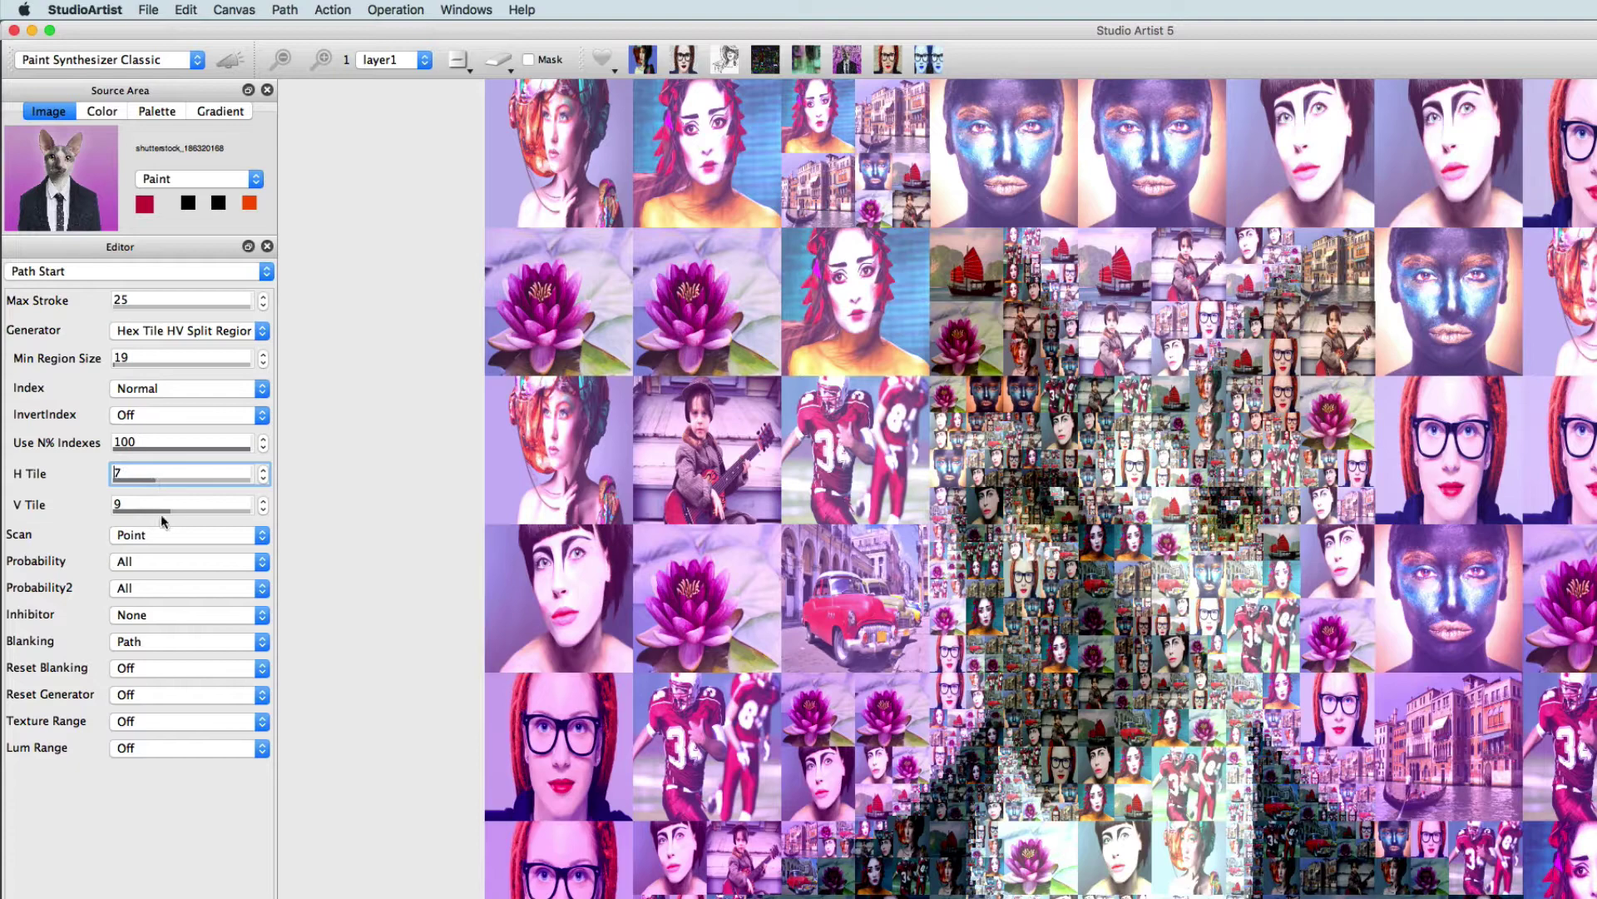
left_click(162, 512)
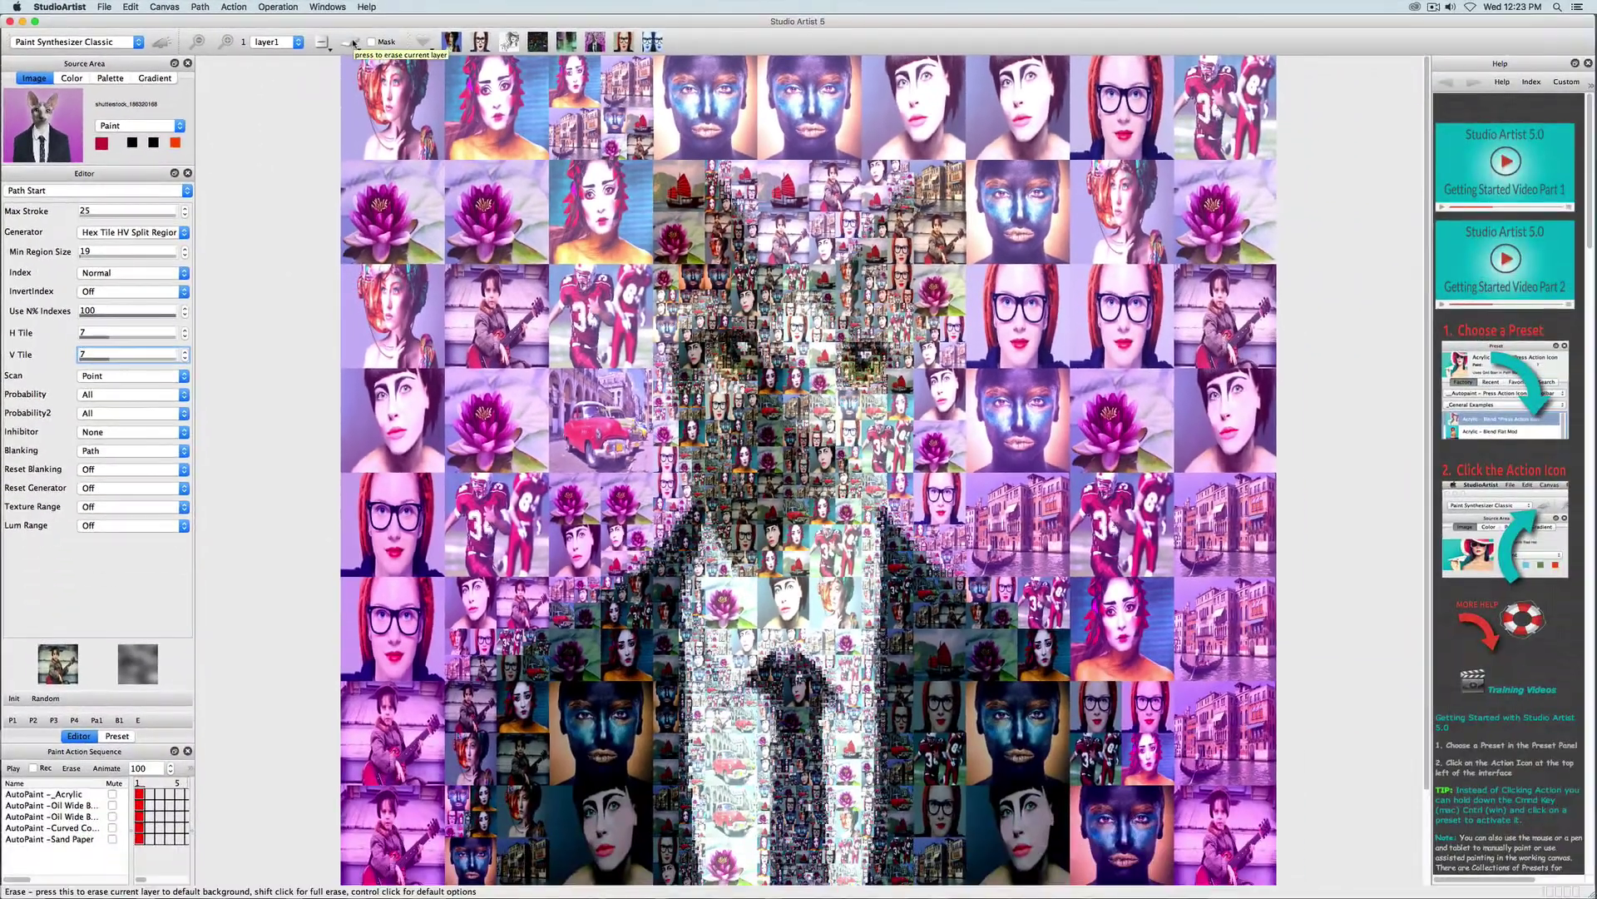
Step: Erase and test-paint the hex mosaic, then repaint it with Min Region Size 2
left_click(353, 43)
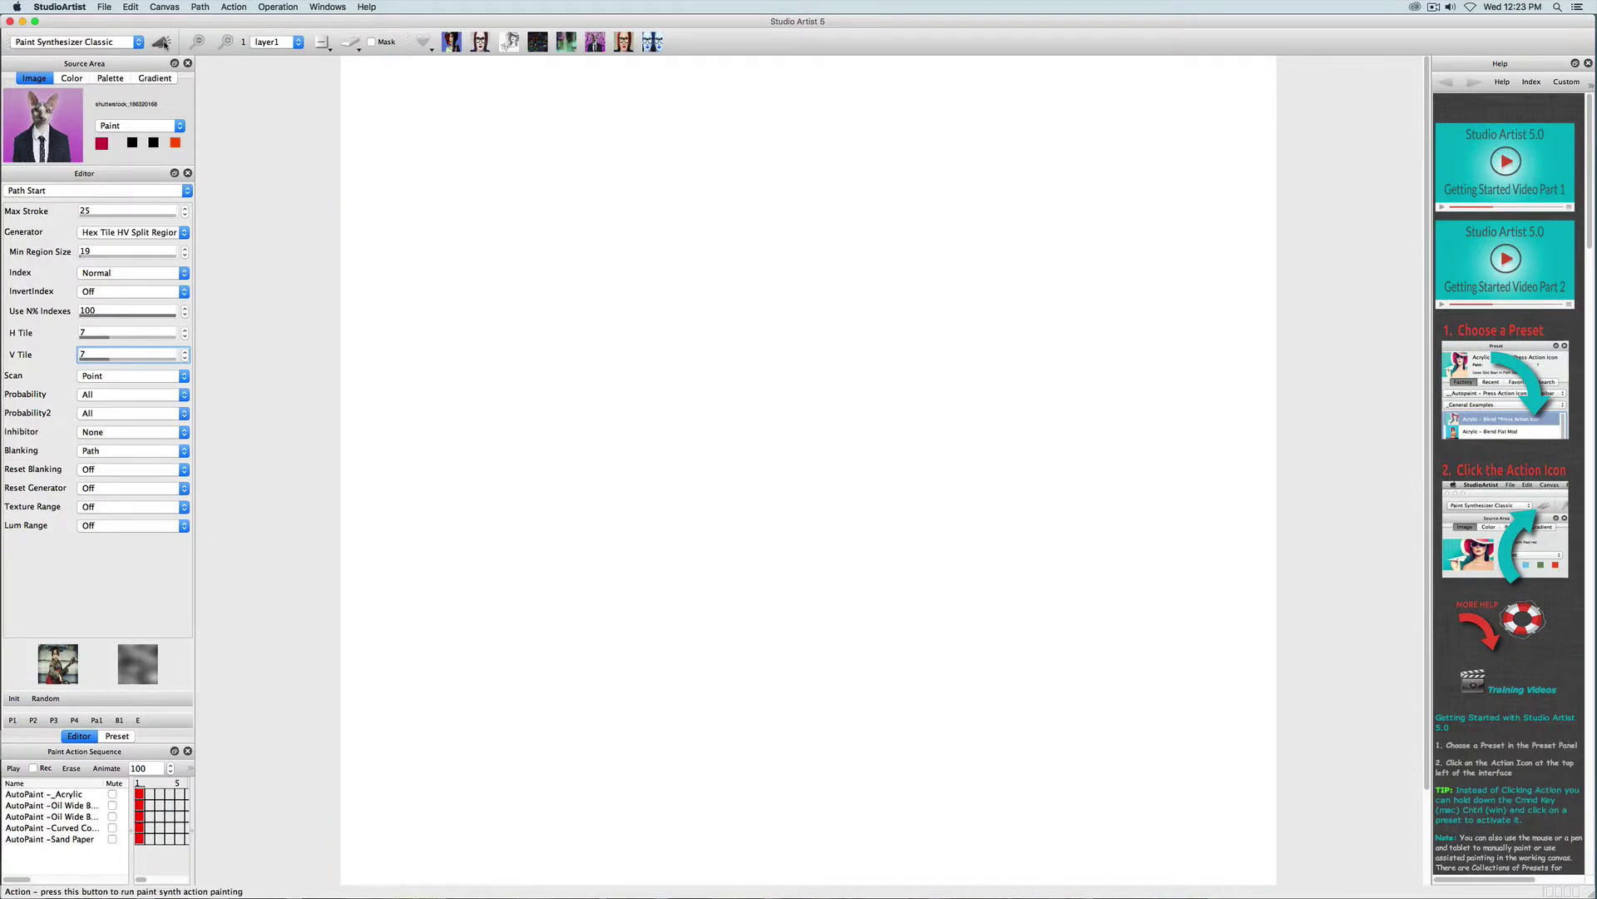
left_click(162, 42)
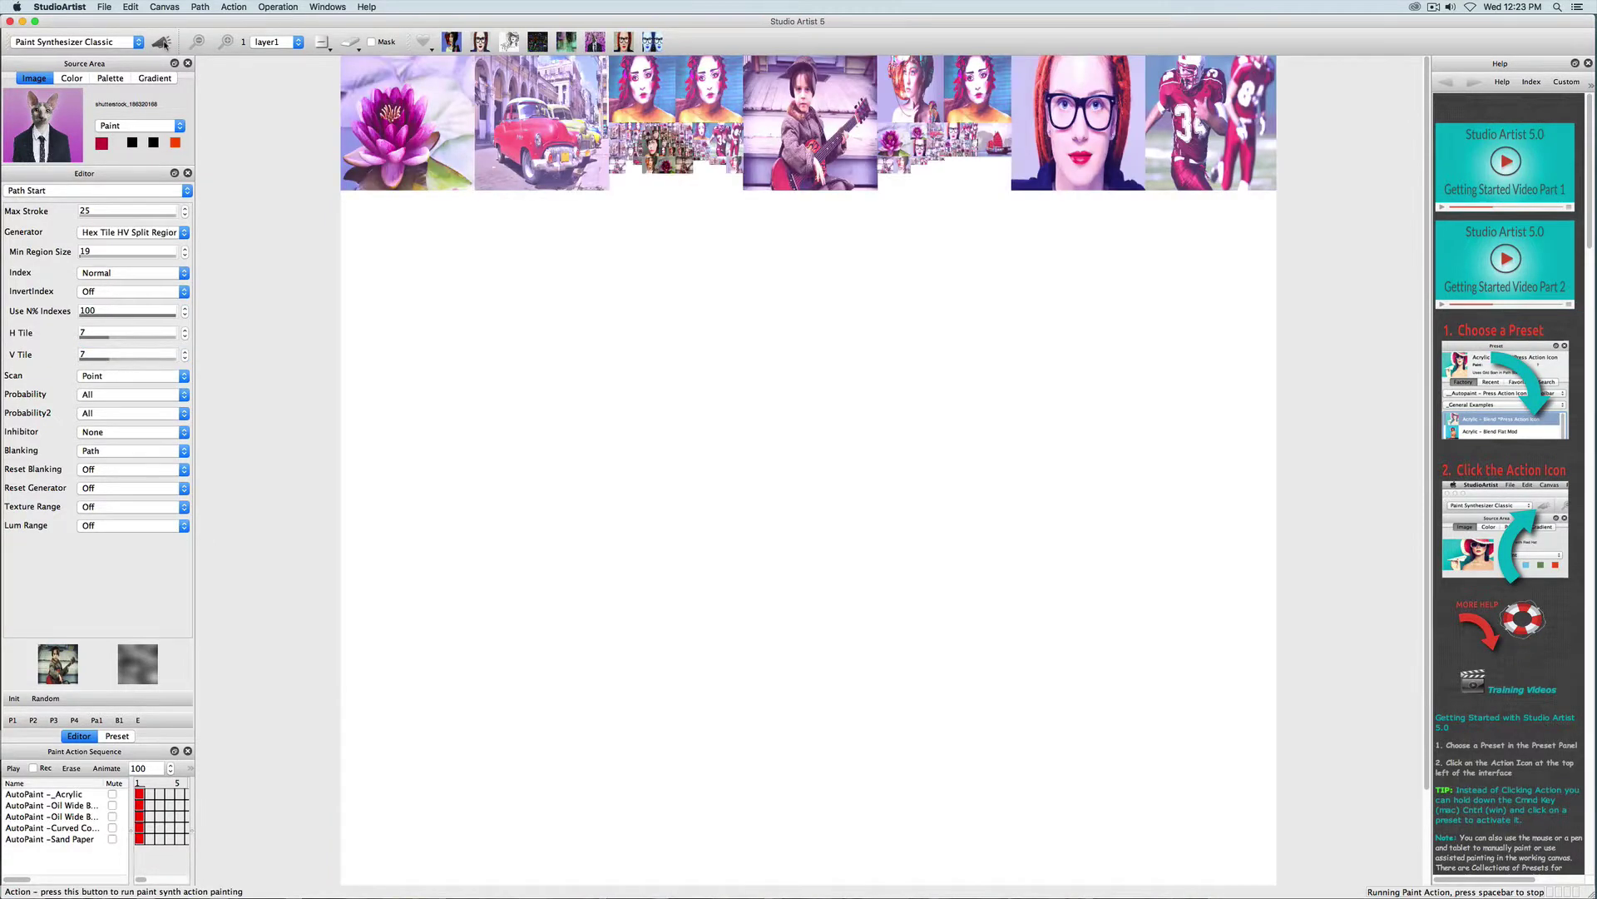
double_click(86, 252)
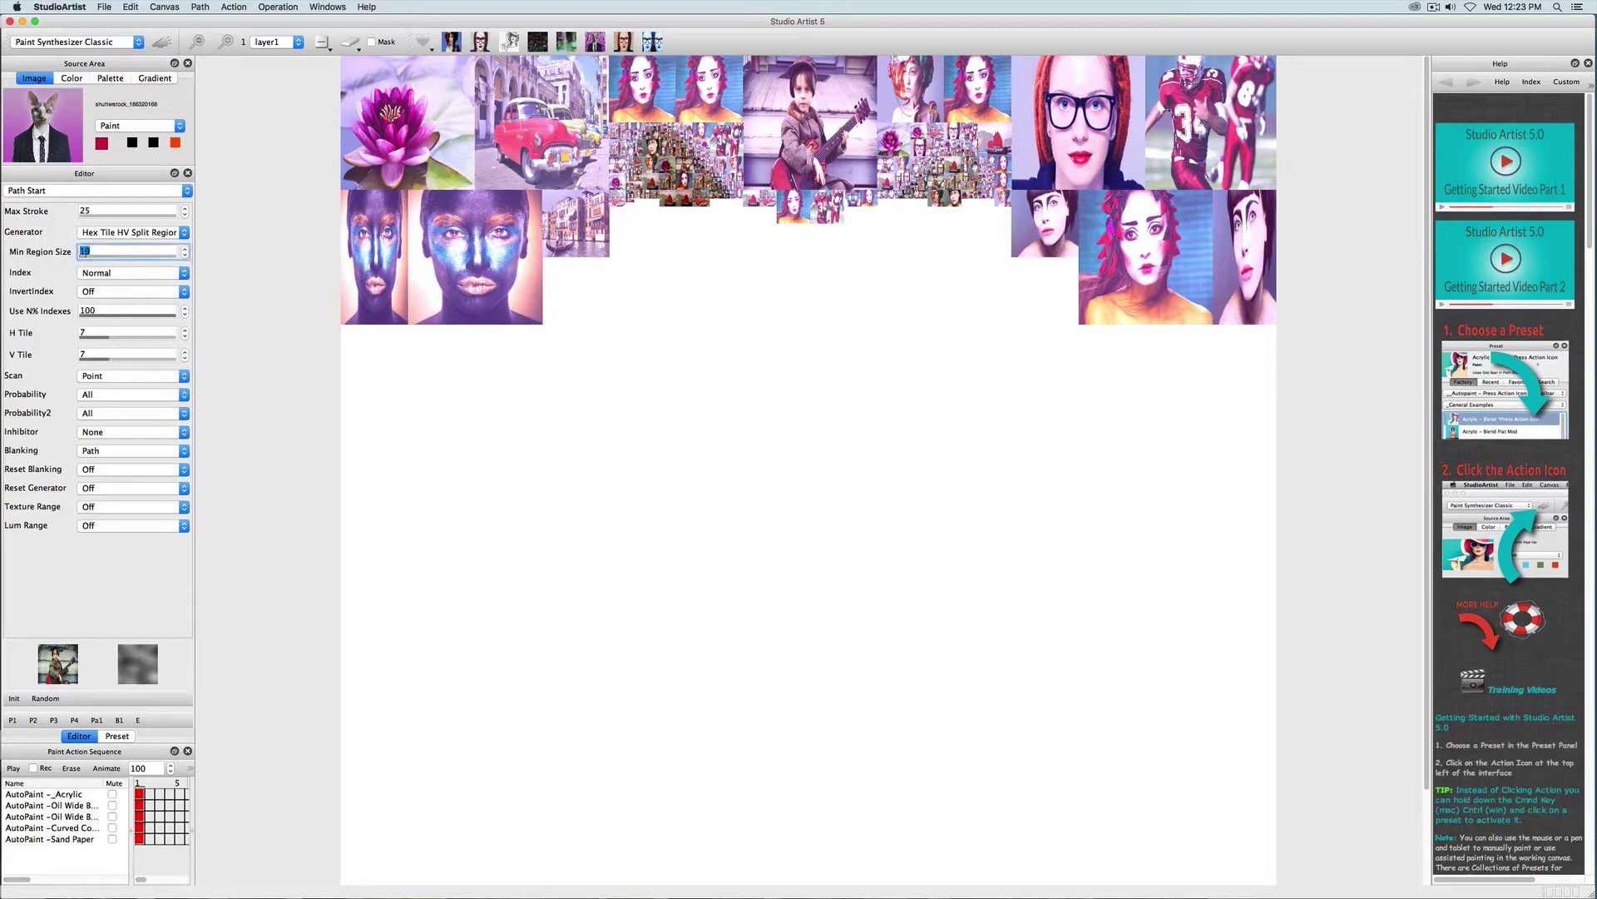
type("2")
left_click(161, 41)
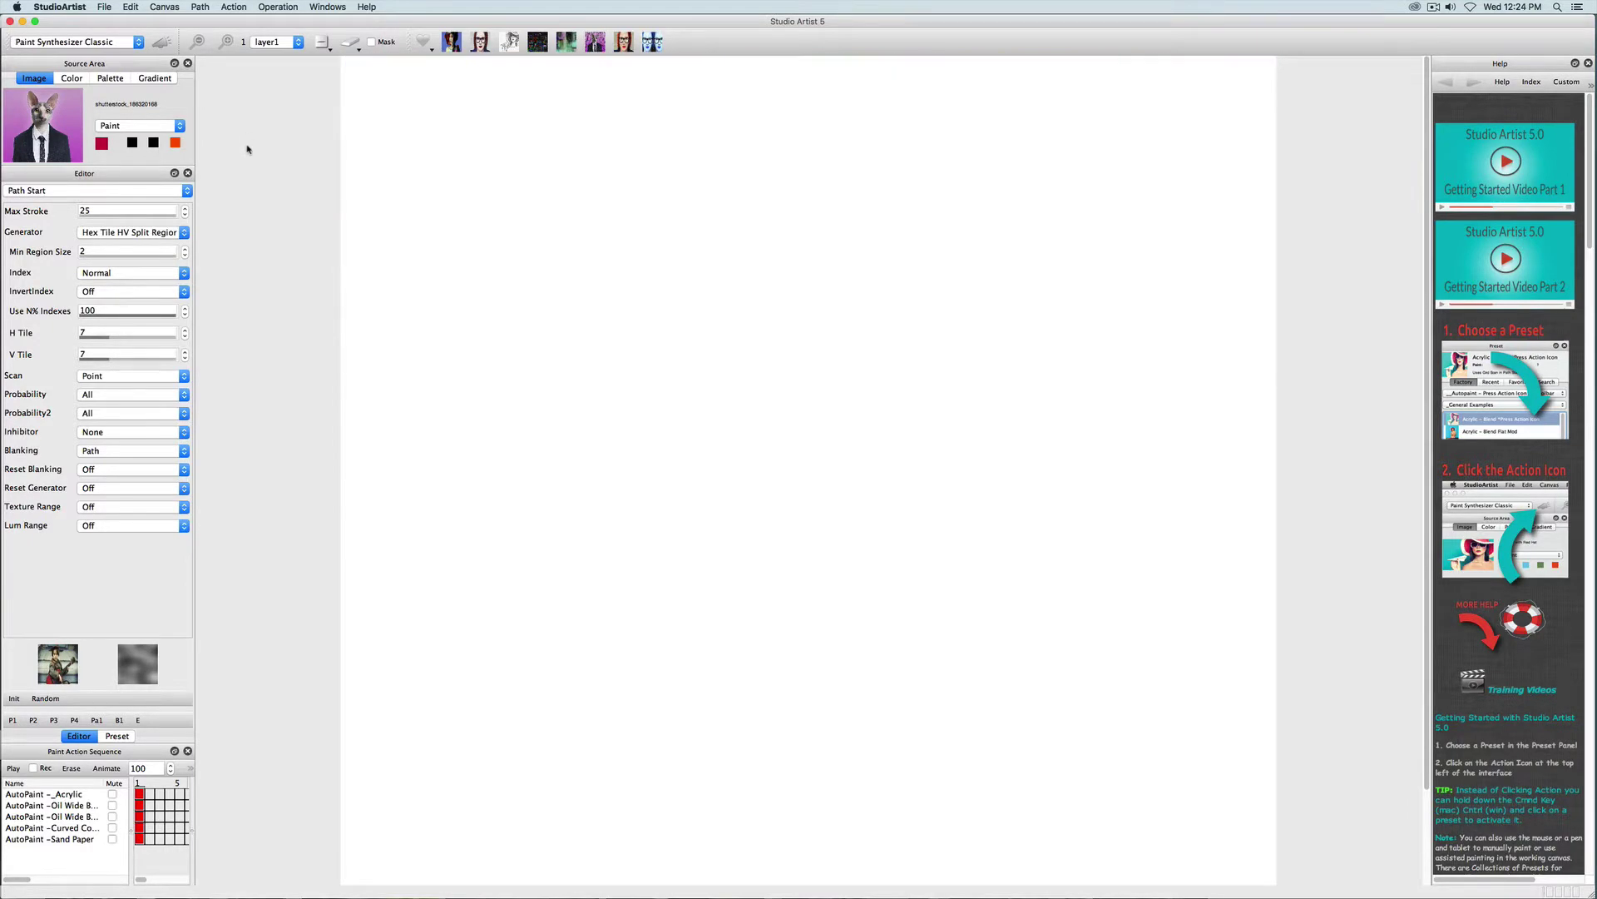
left_click(155, 11)
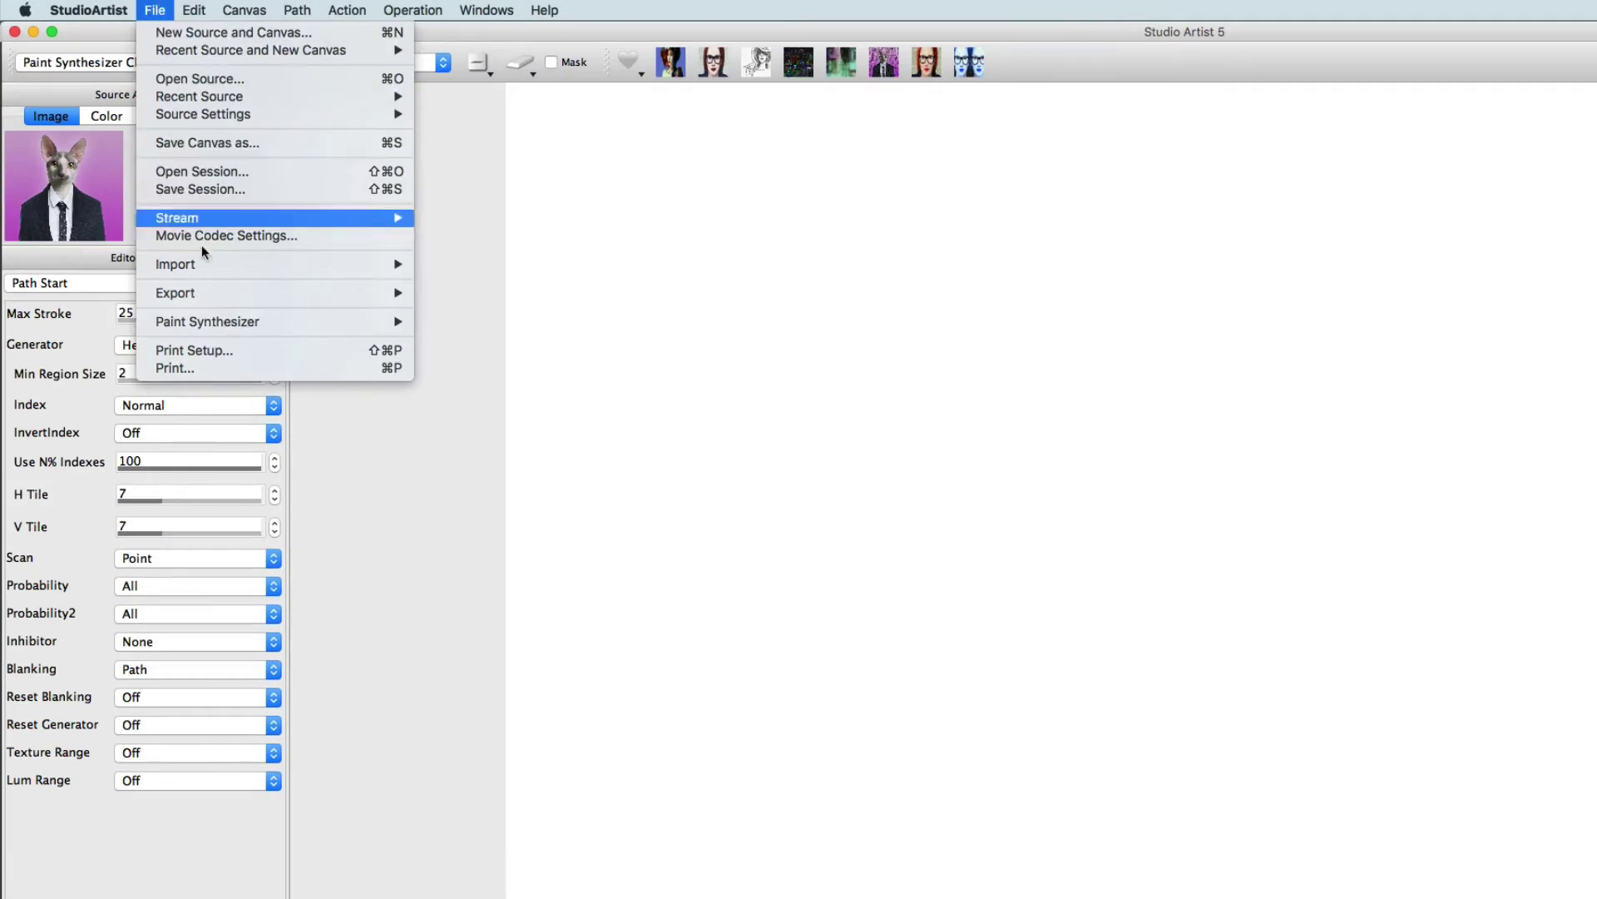
mouse_move(208, 322)
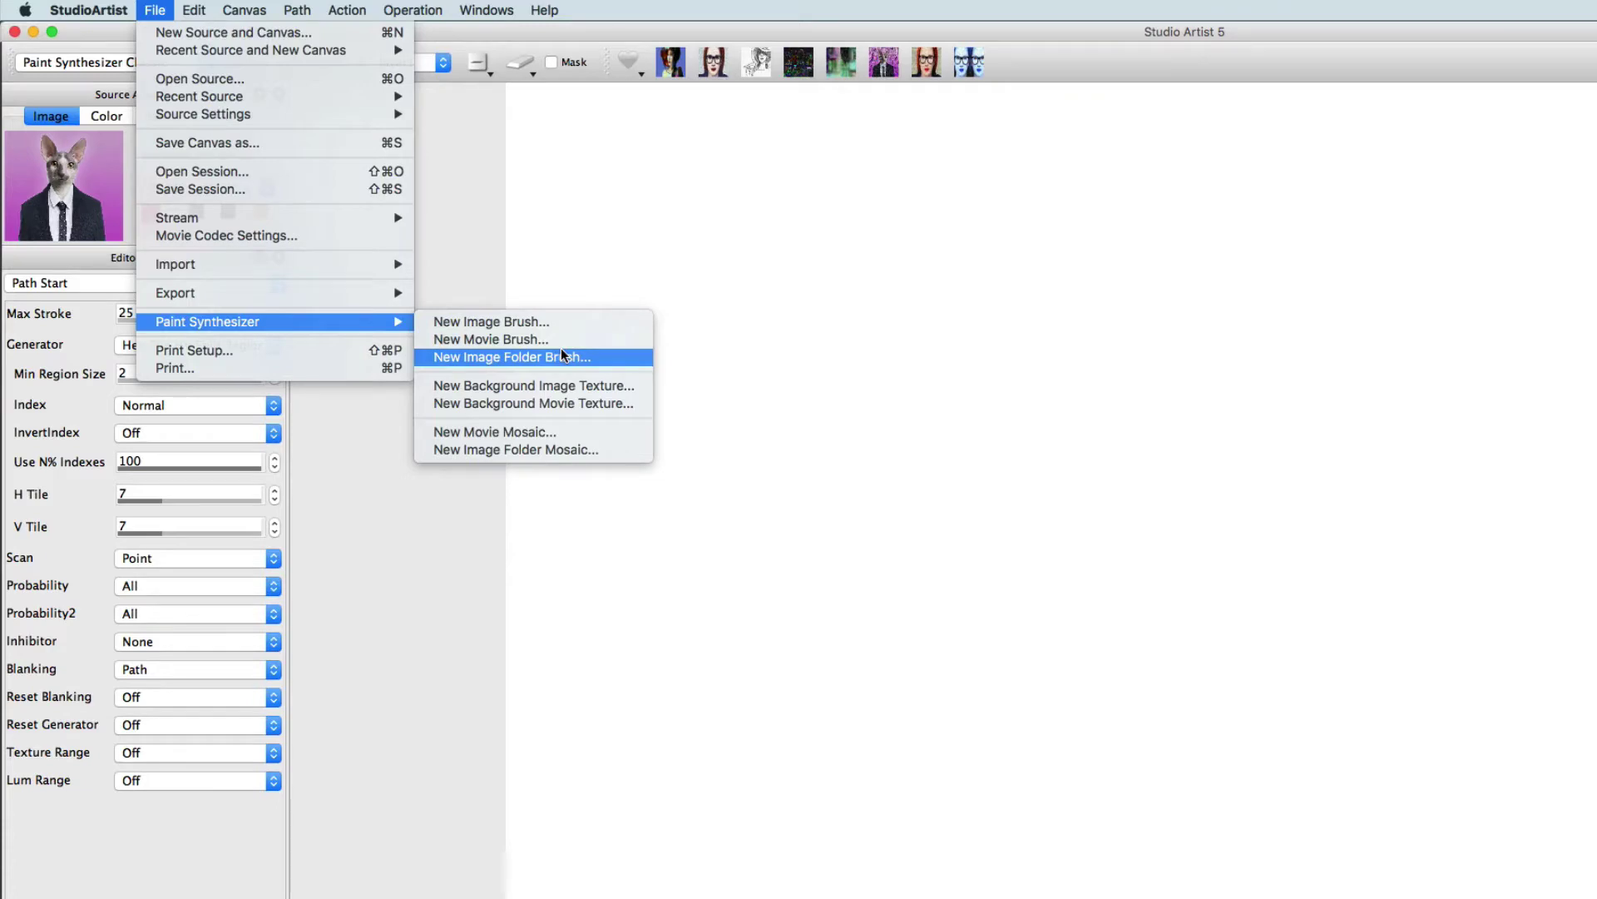
Step: Create a New Image Folder Brush from the Cats folder and paint the cat-tile mosaic
left_click(564, 349)
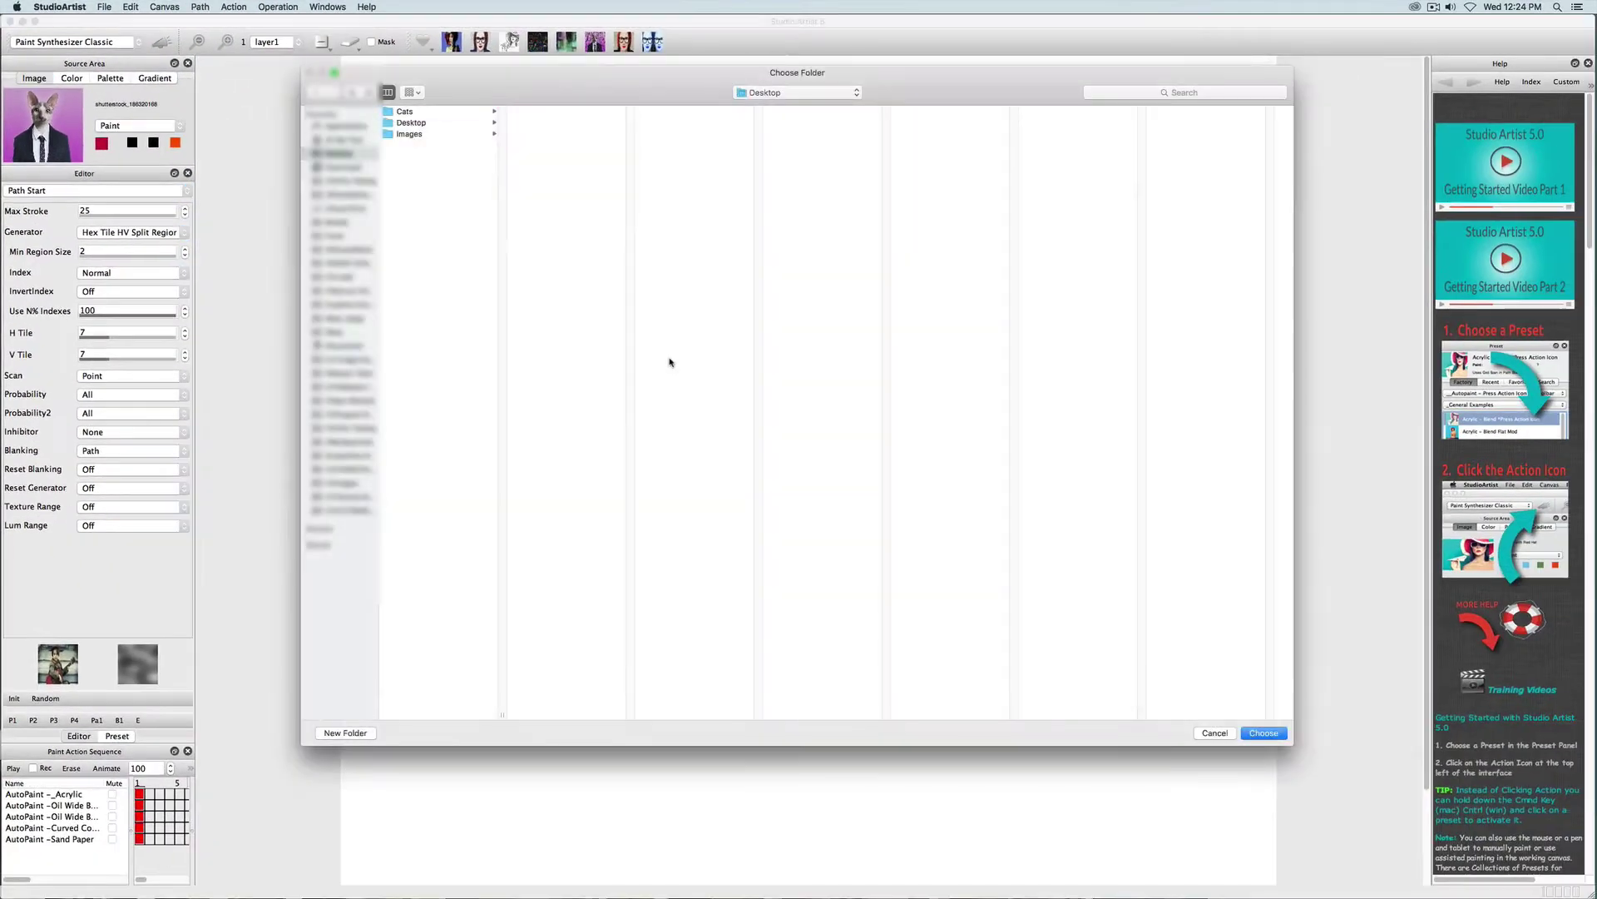
left_click(402, 111)
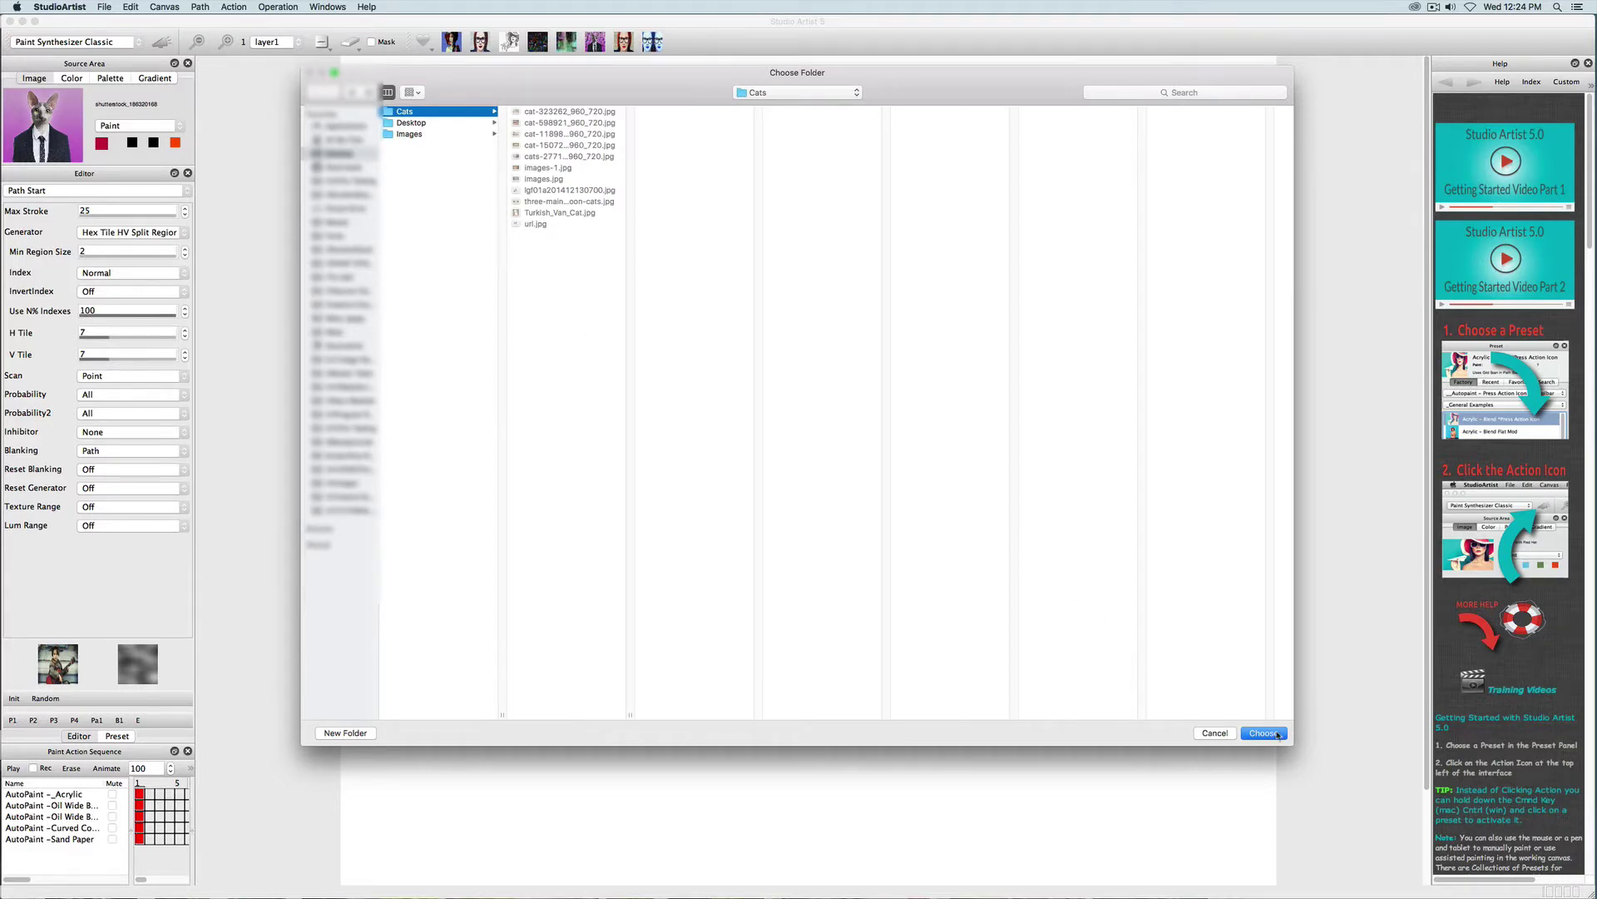
key("Return")
left_click(162, 44)
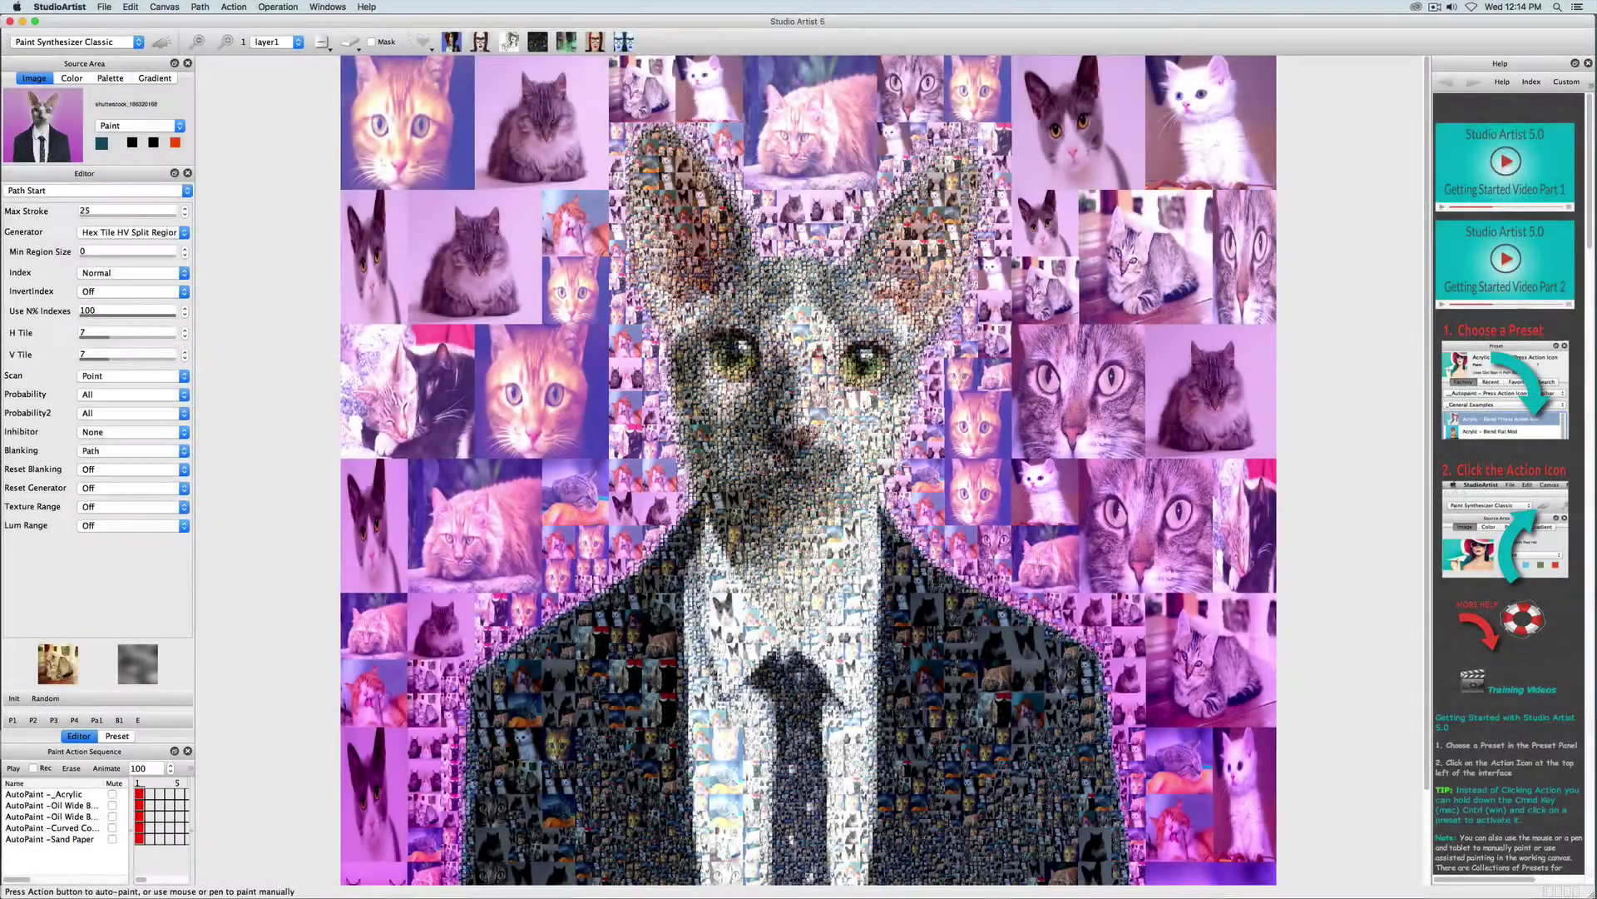
Step: Show the Pen Mode settings and change the Manual Draw shape option
left_click(67, 190)
left_click(50, 145)
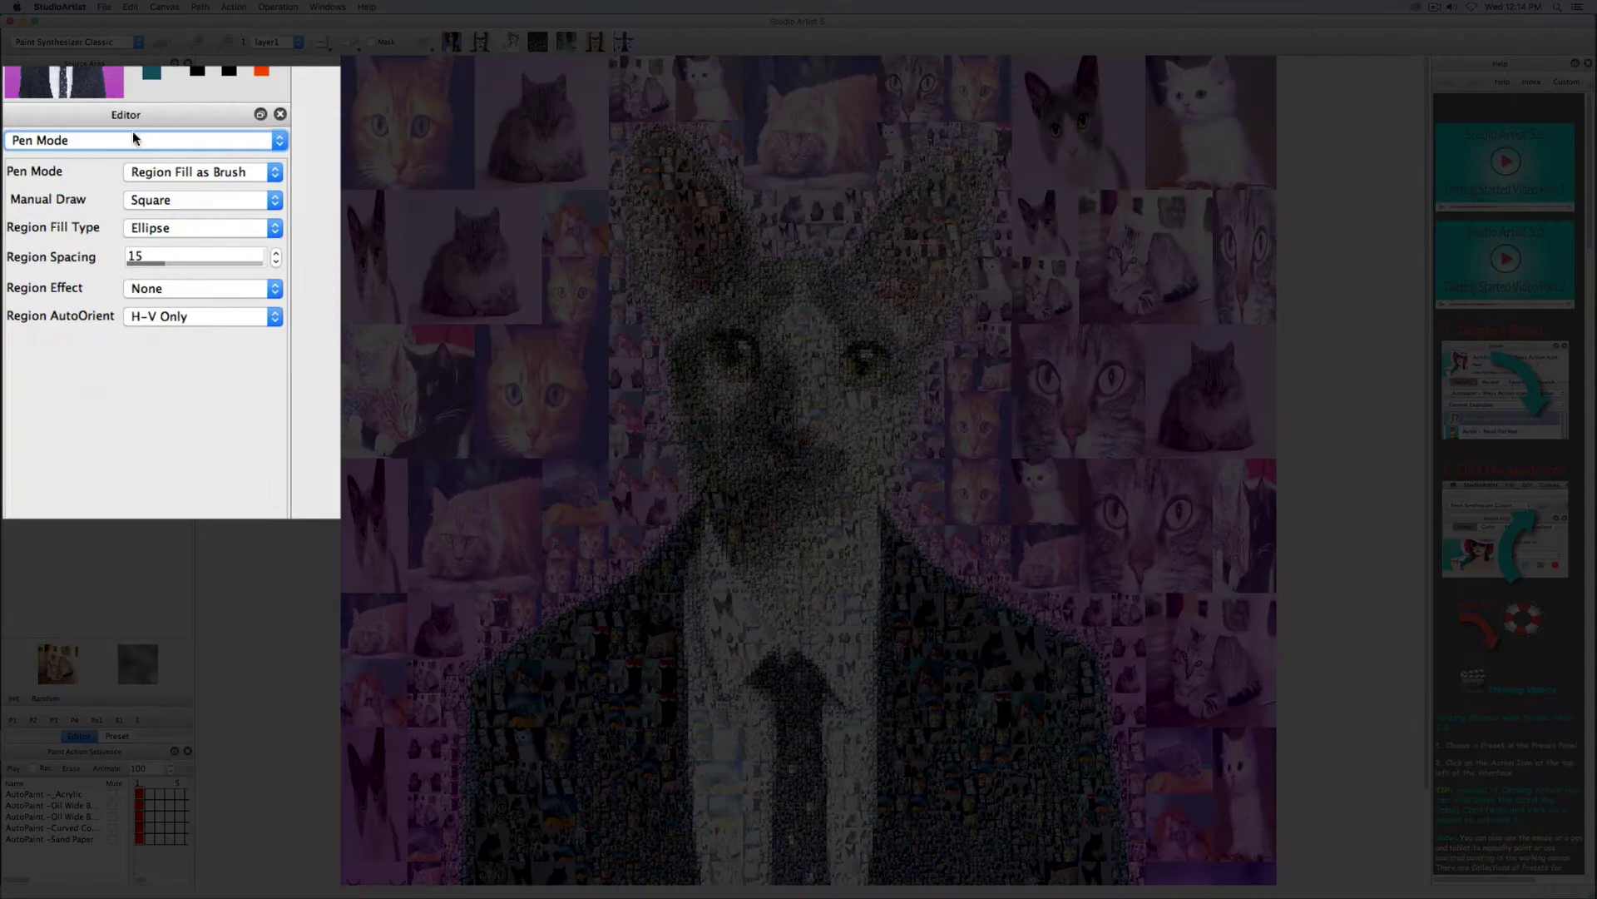
left_click(164, 207)
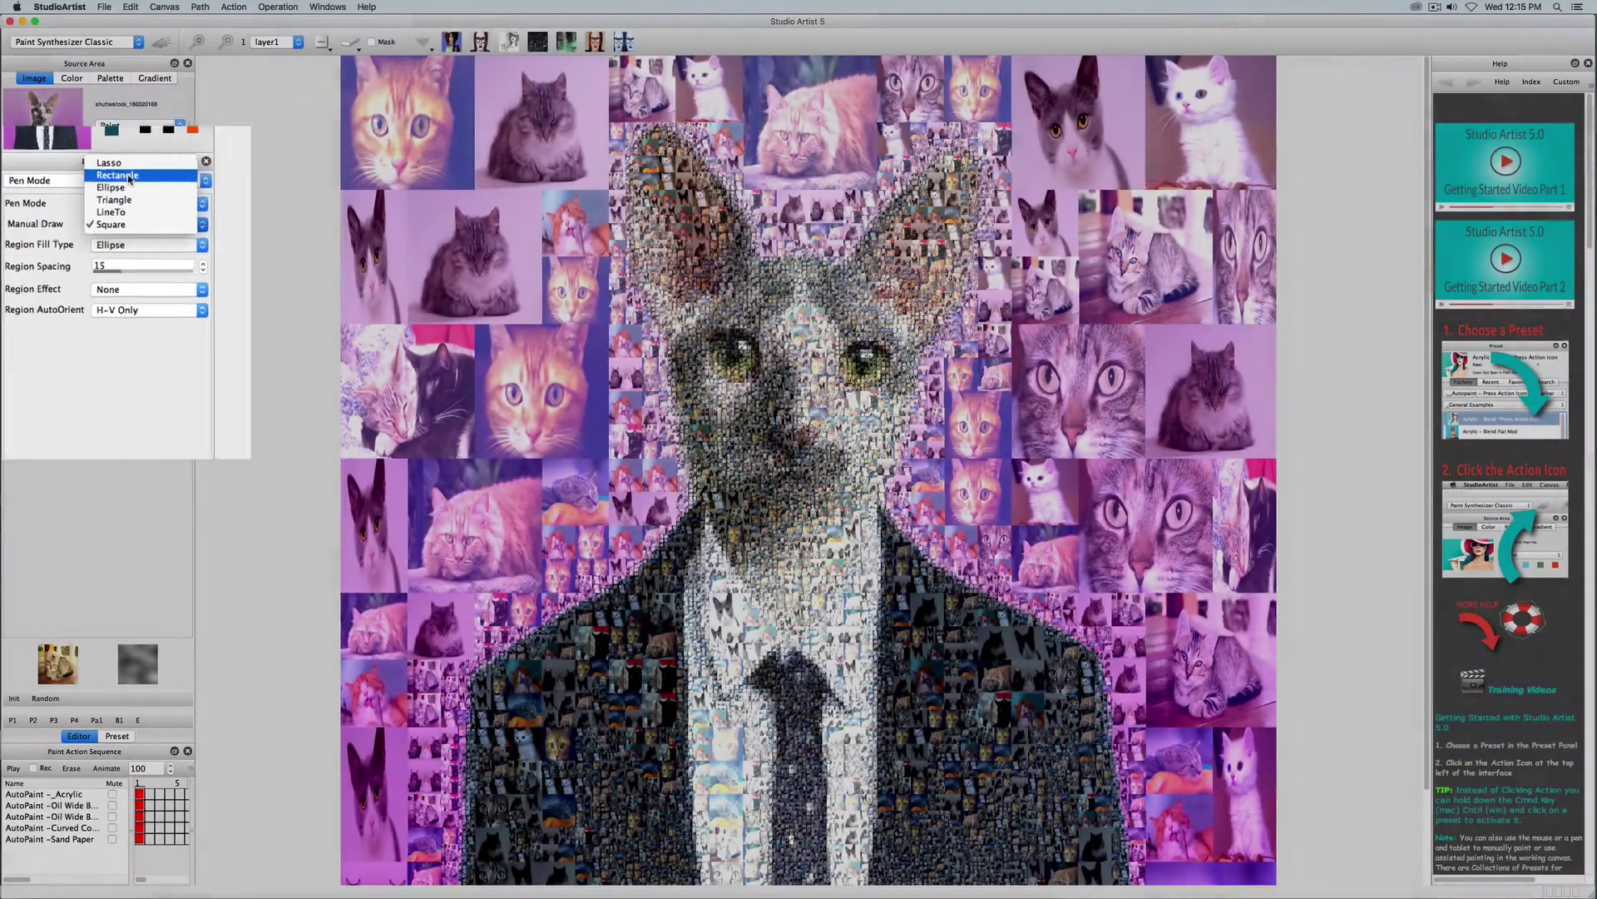
left_click(159, 132)
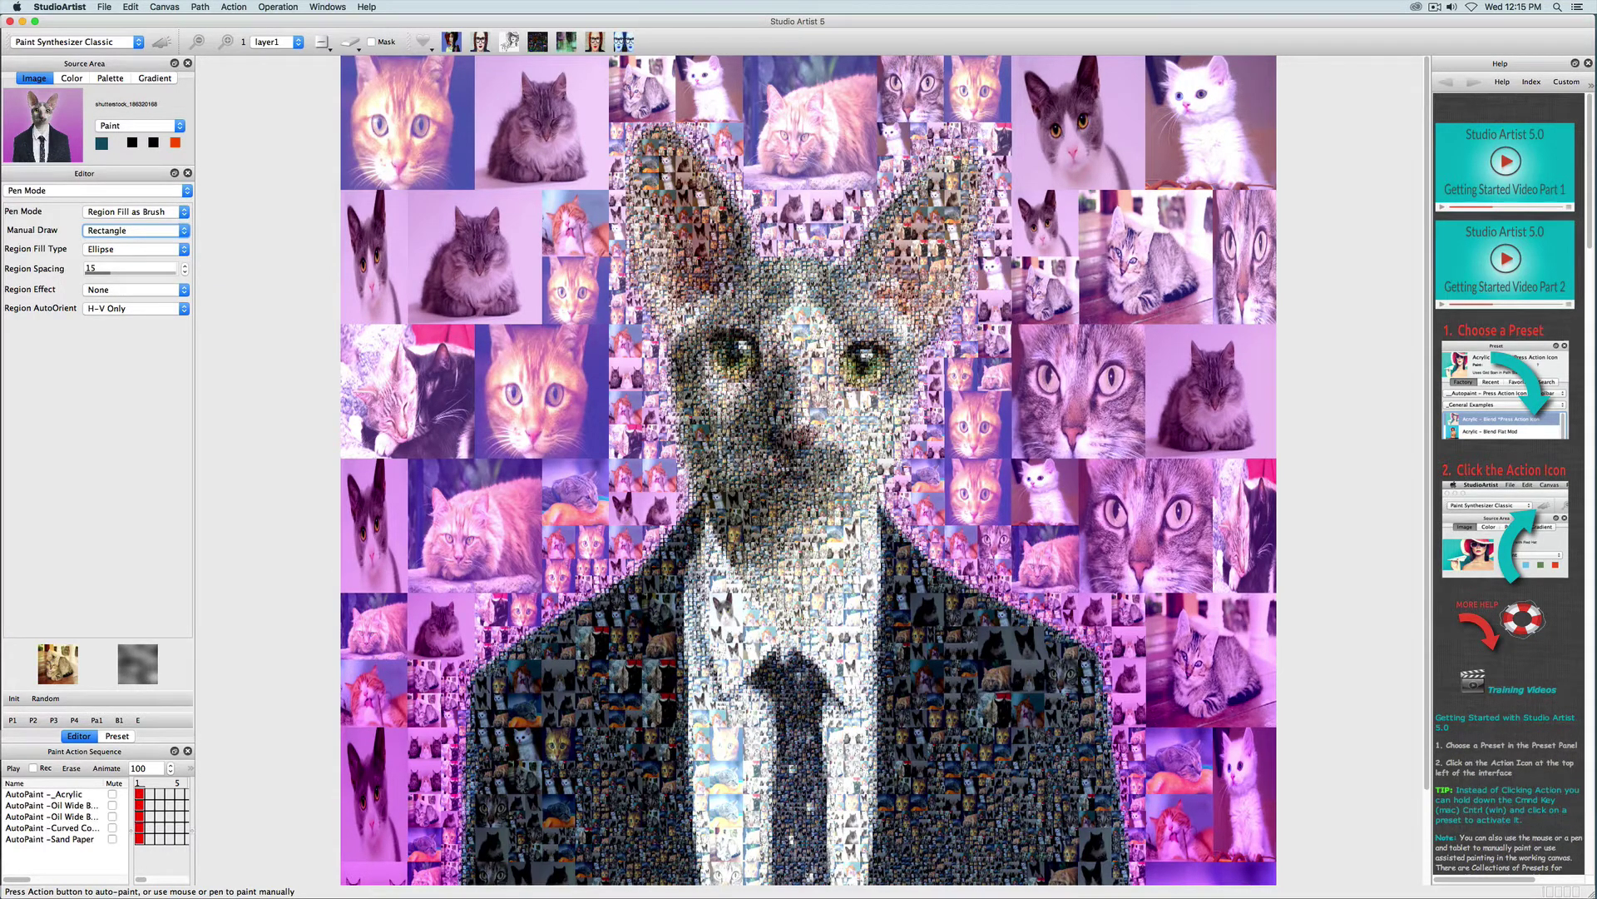
Step: Switch to Image Operation mode and run the Utility effect Add Source Darken on the mosaic
left_click(75, 41)
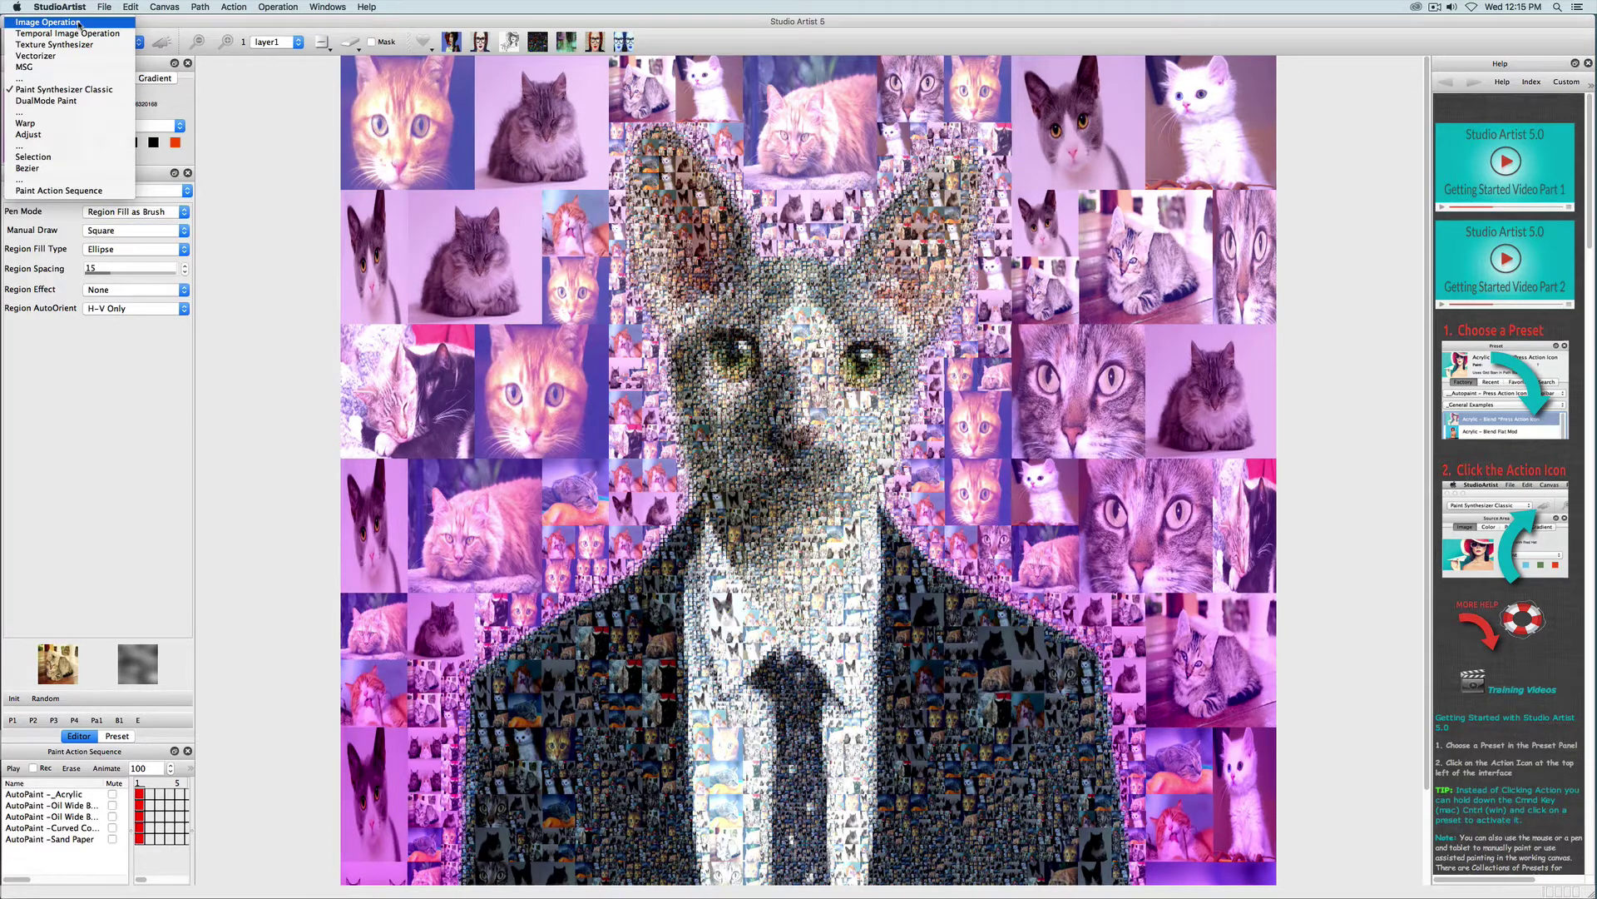
left_click(80, 23)
left_click(117, 735)
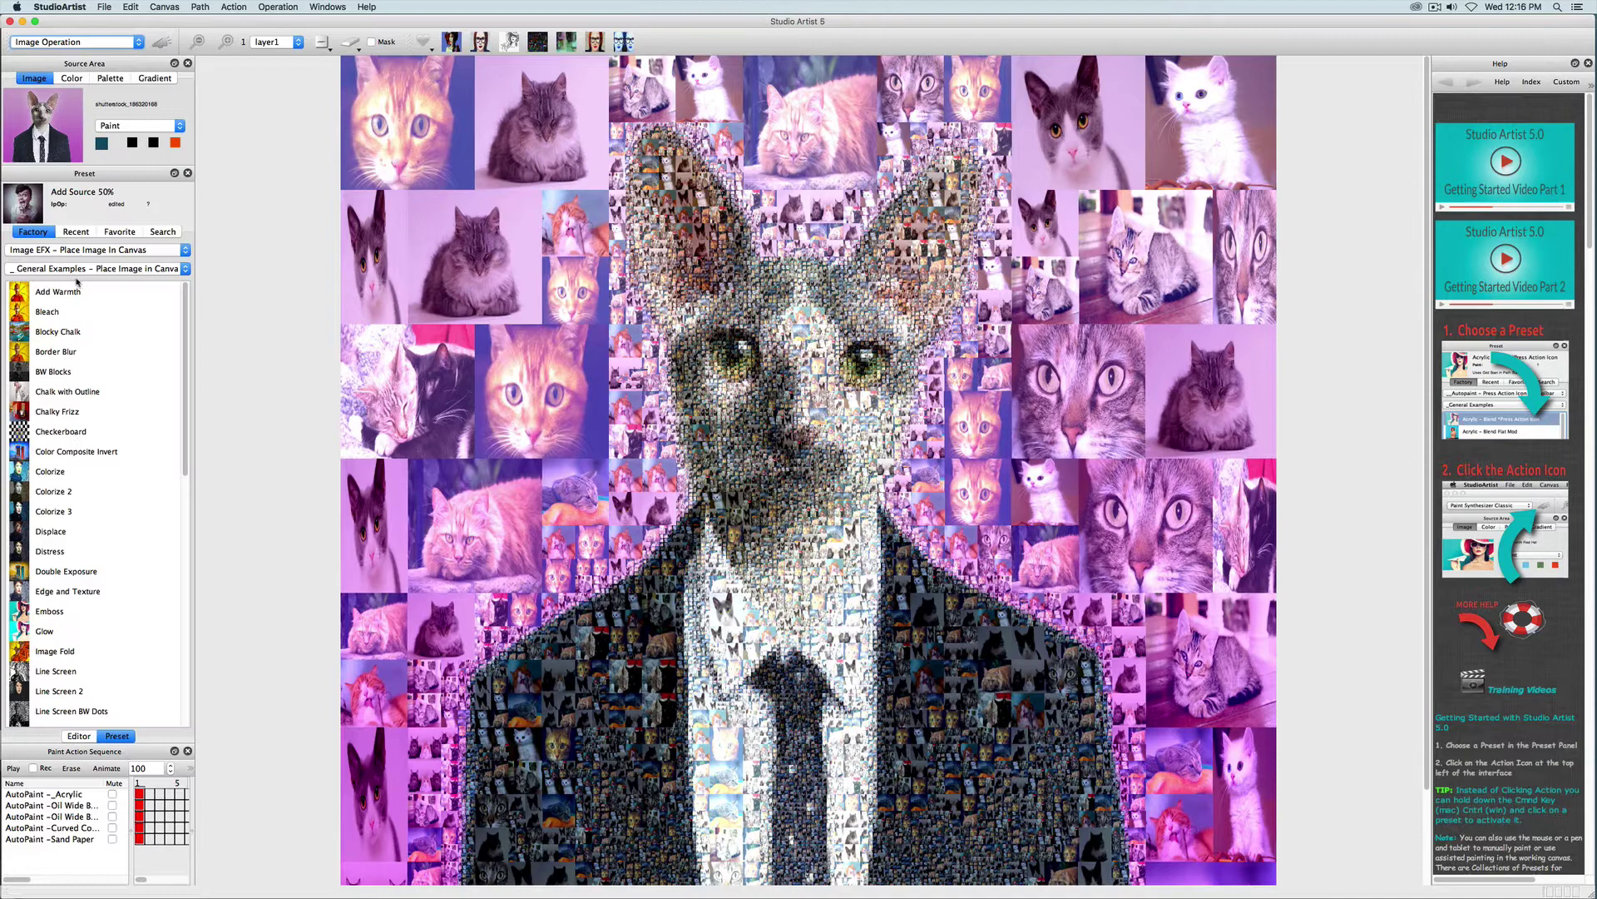
left_click(77, 269)
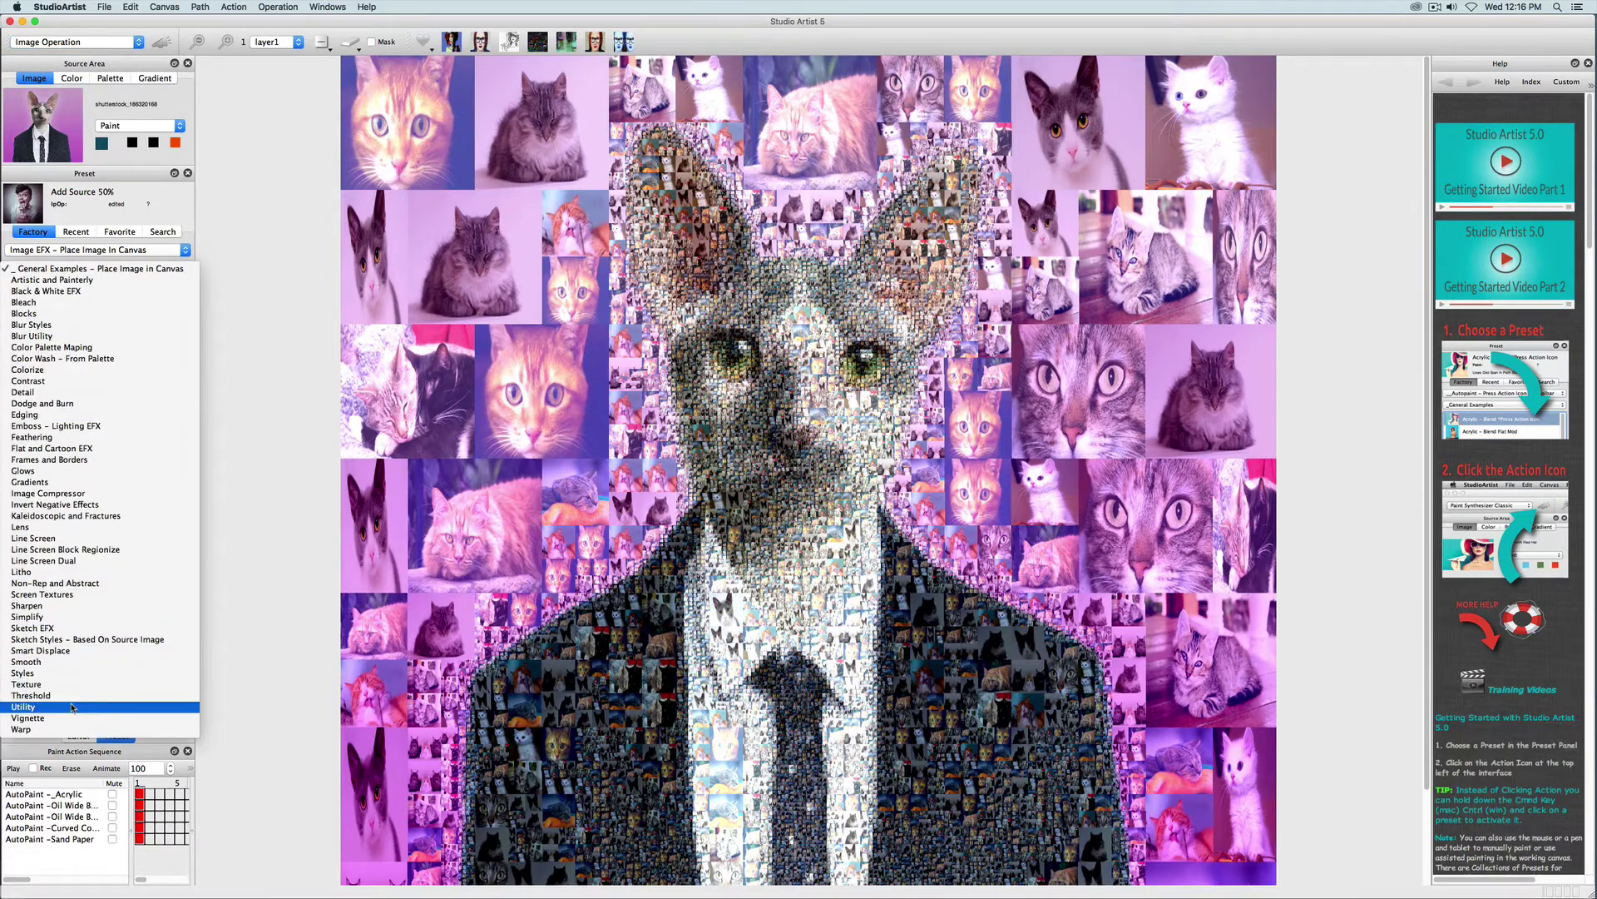
left_click(74, 709)
left_click(71, 371)
left_click(161, 40)
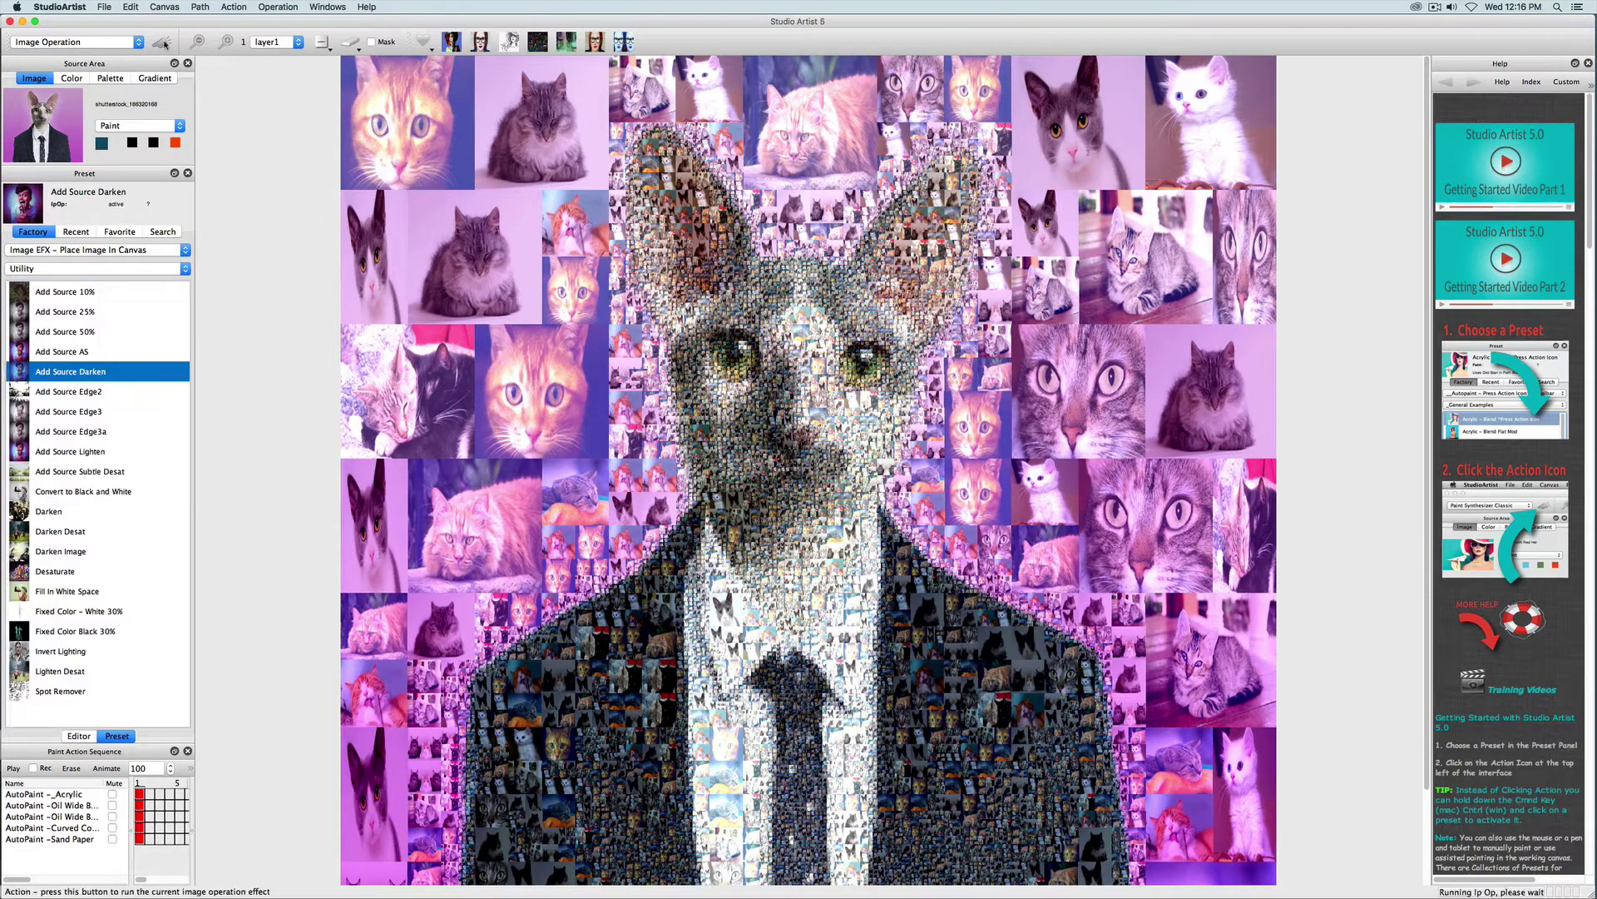
left_click(150, 268)
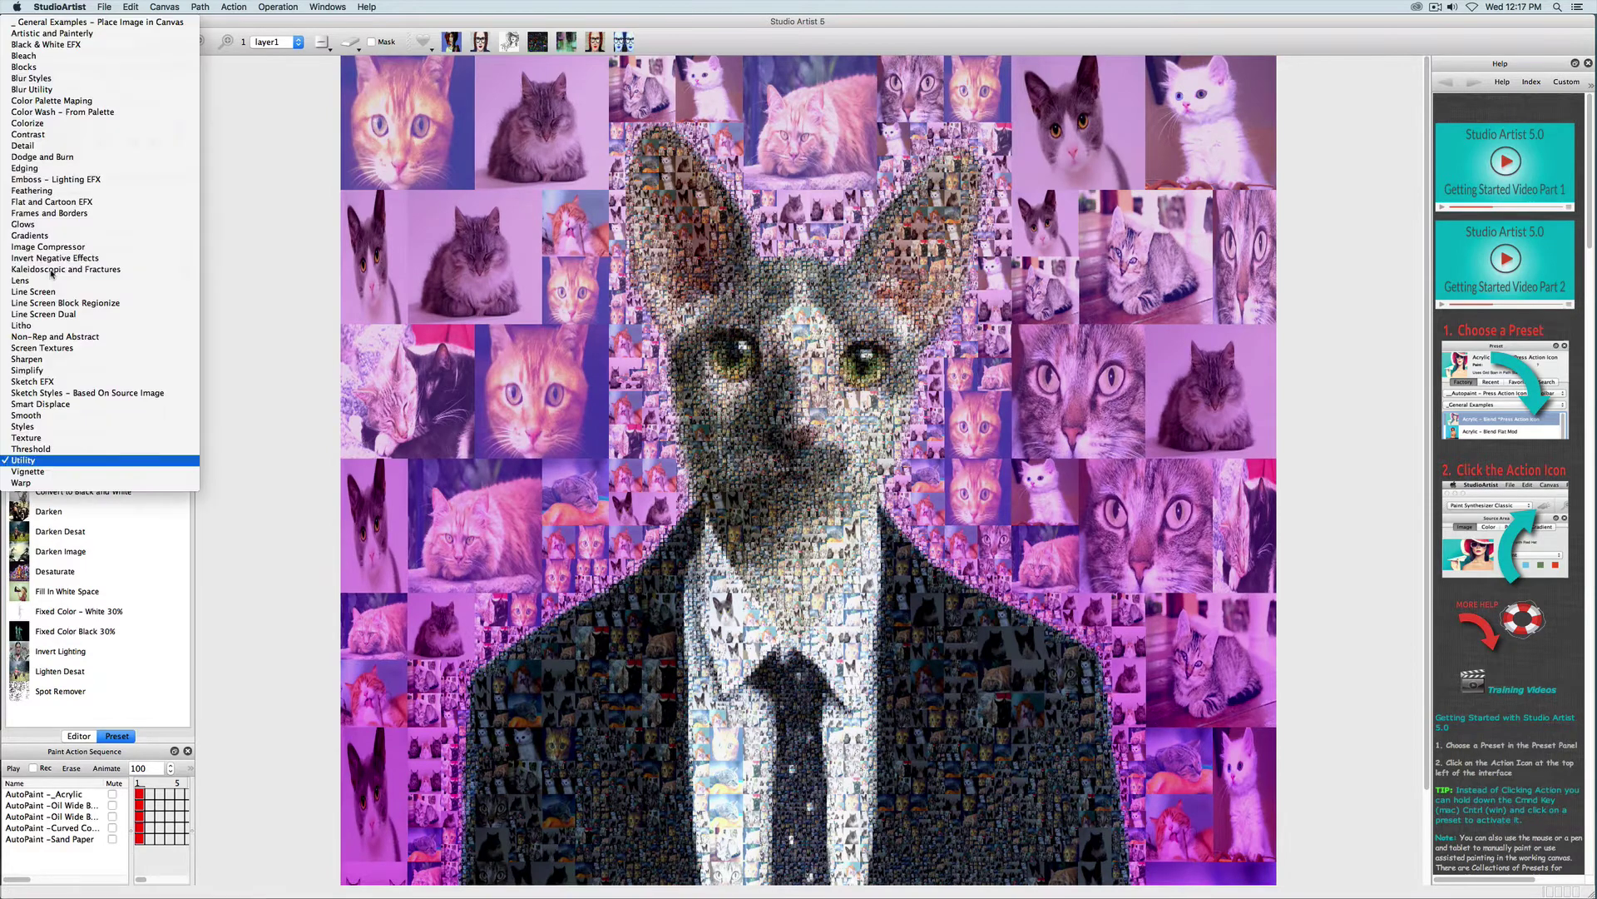
Step: Run the Edging effect _Source Edge 2, then return to Paint Synthesizer Classic mode
left_click(52, 169)
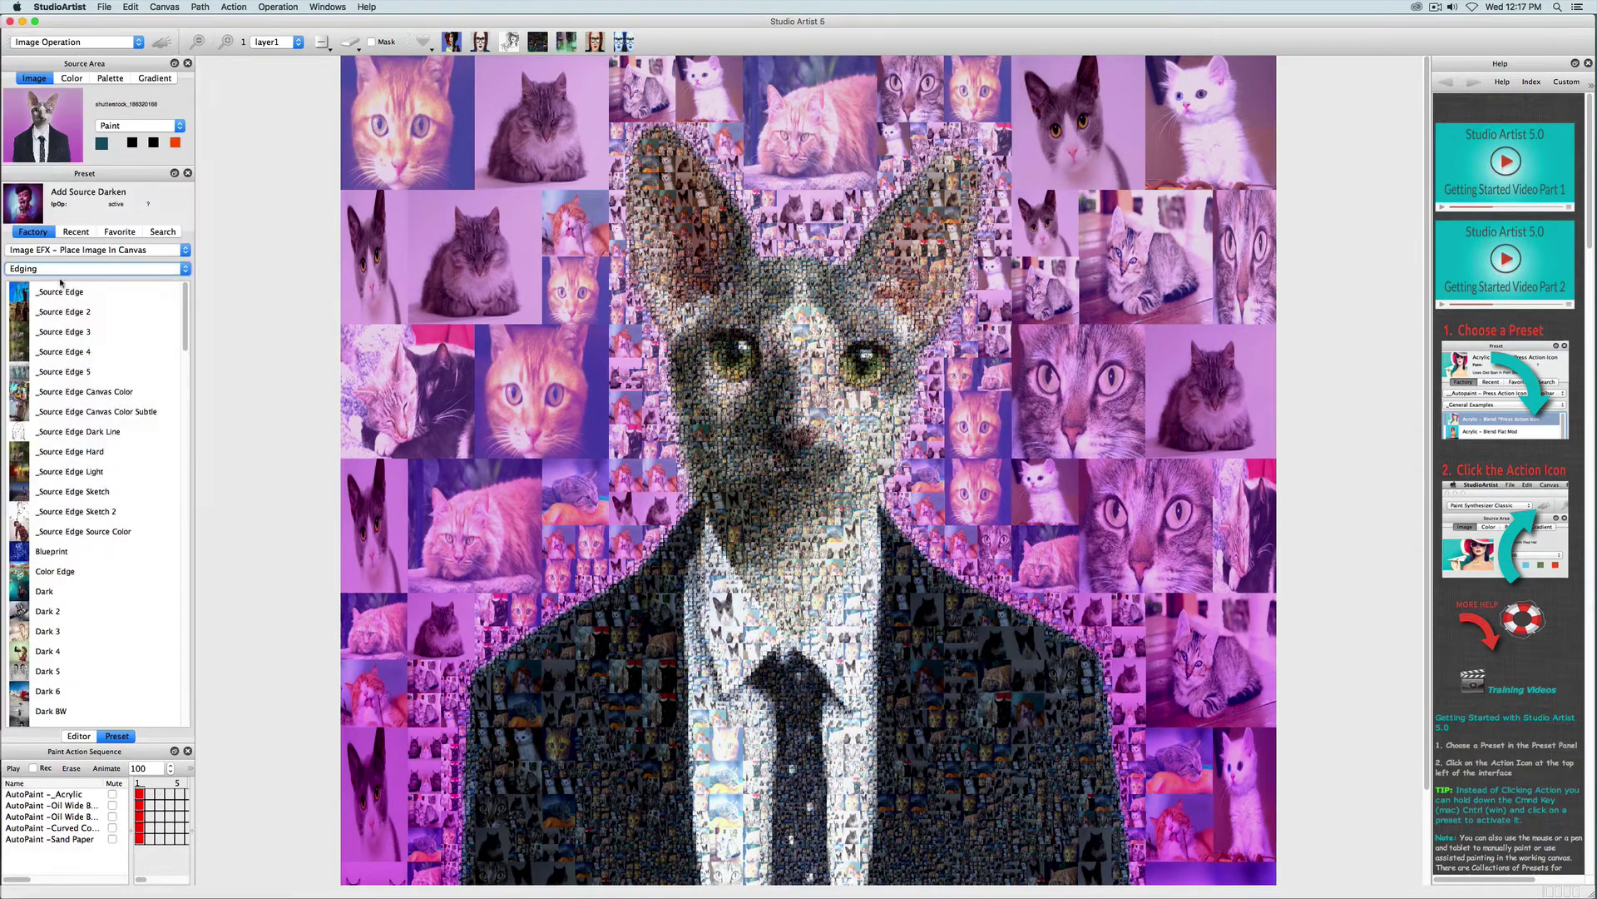
left_click(63, 311)
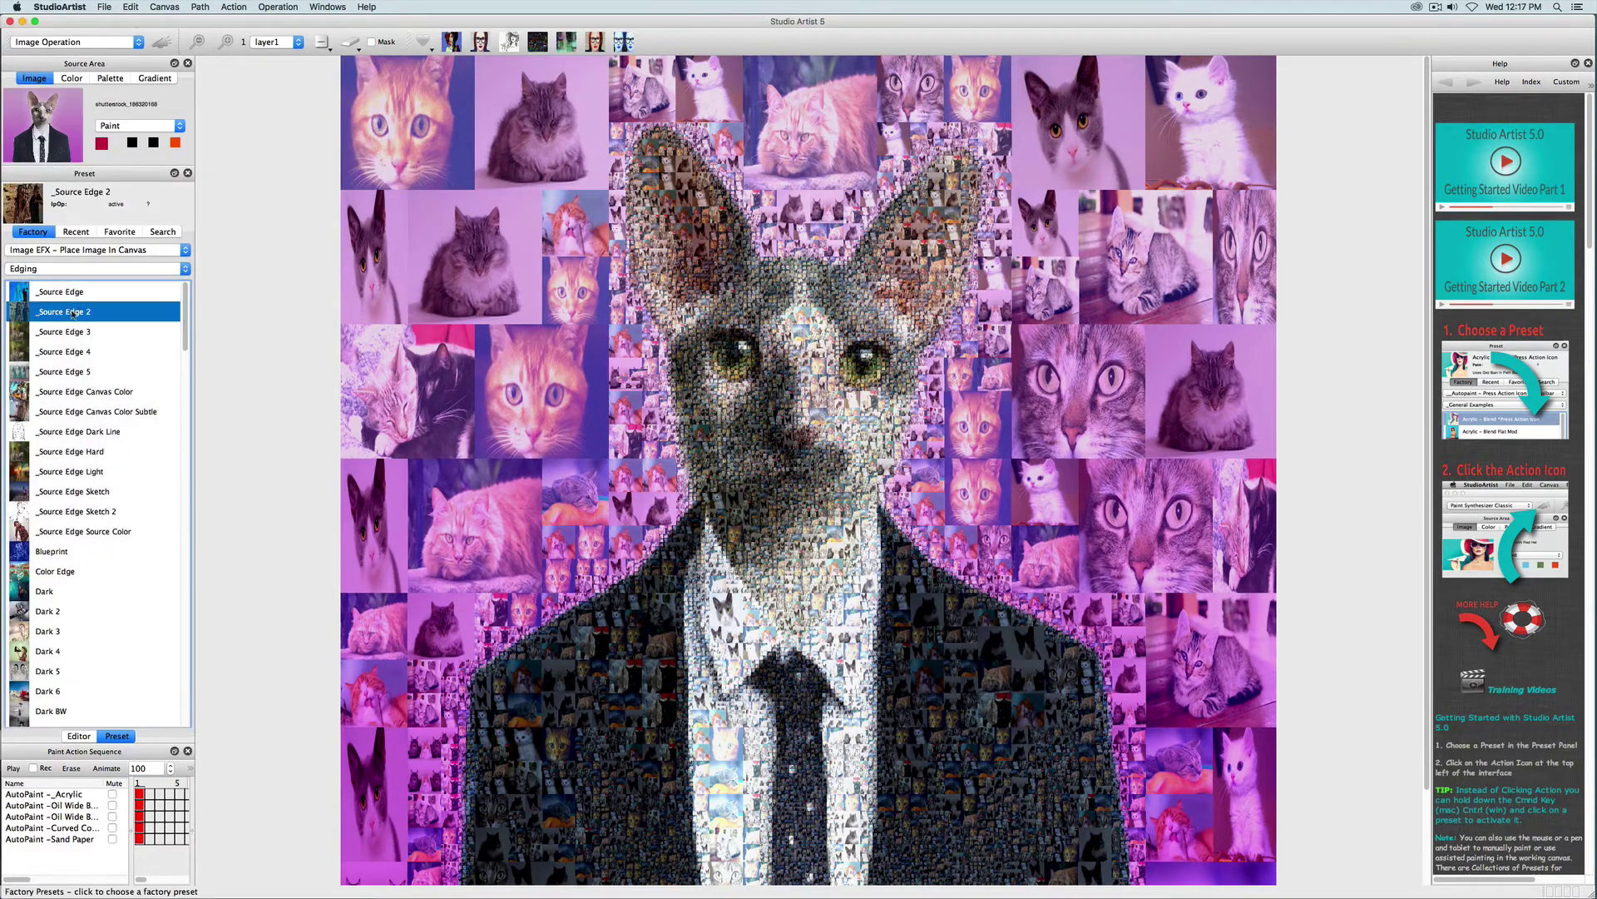
left_click(160, 42)
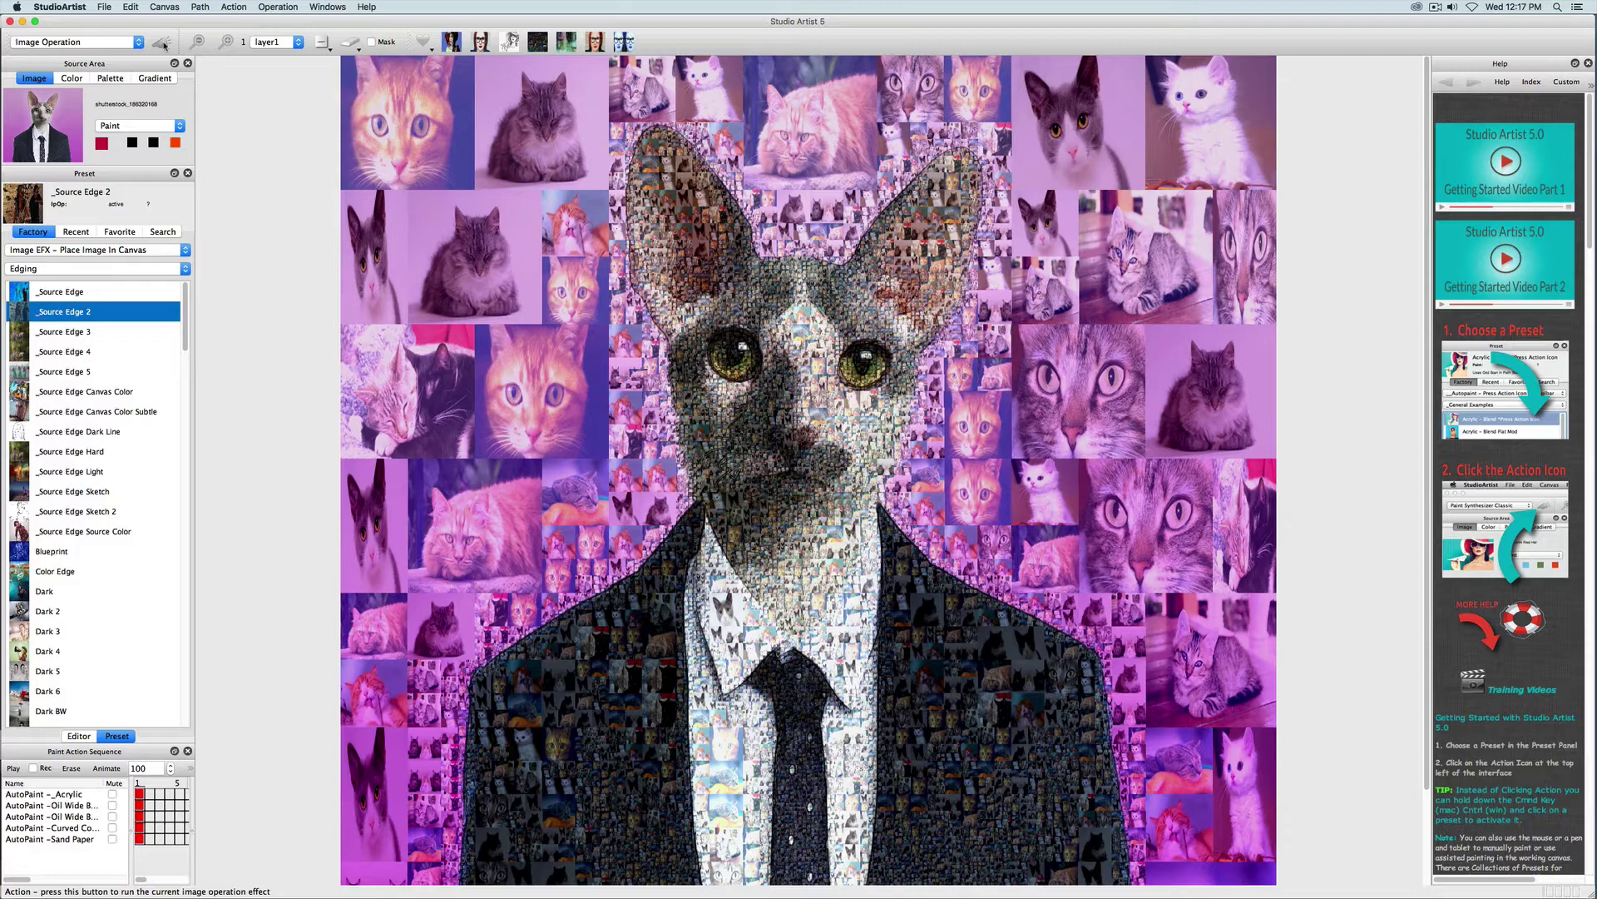
left_click(125, 41)
left_click(91, 113)
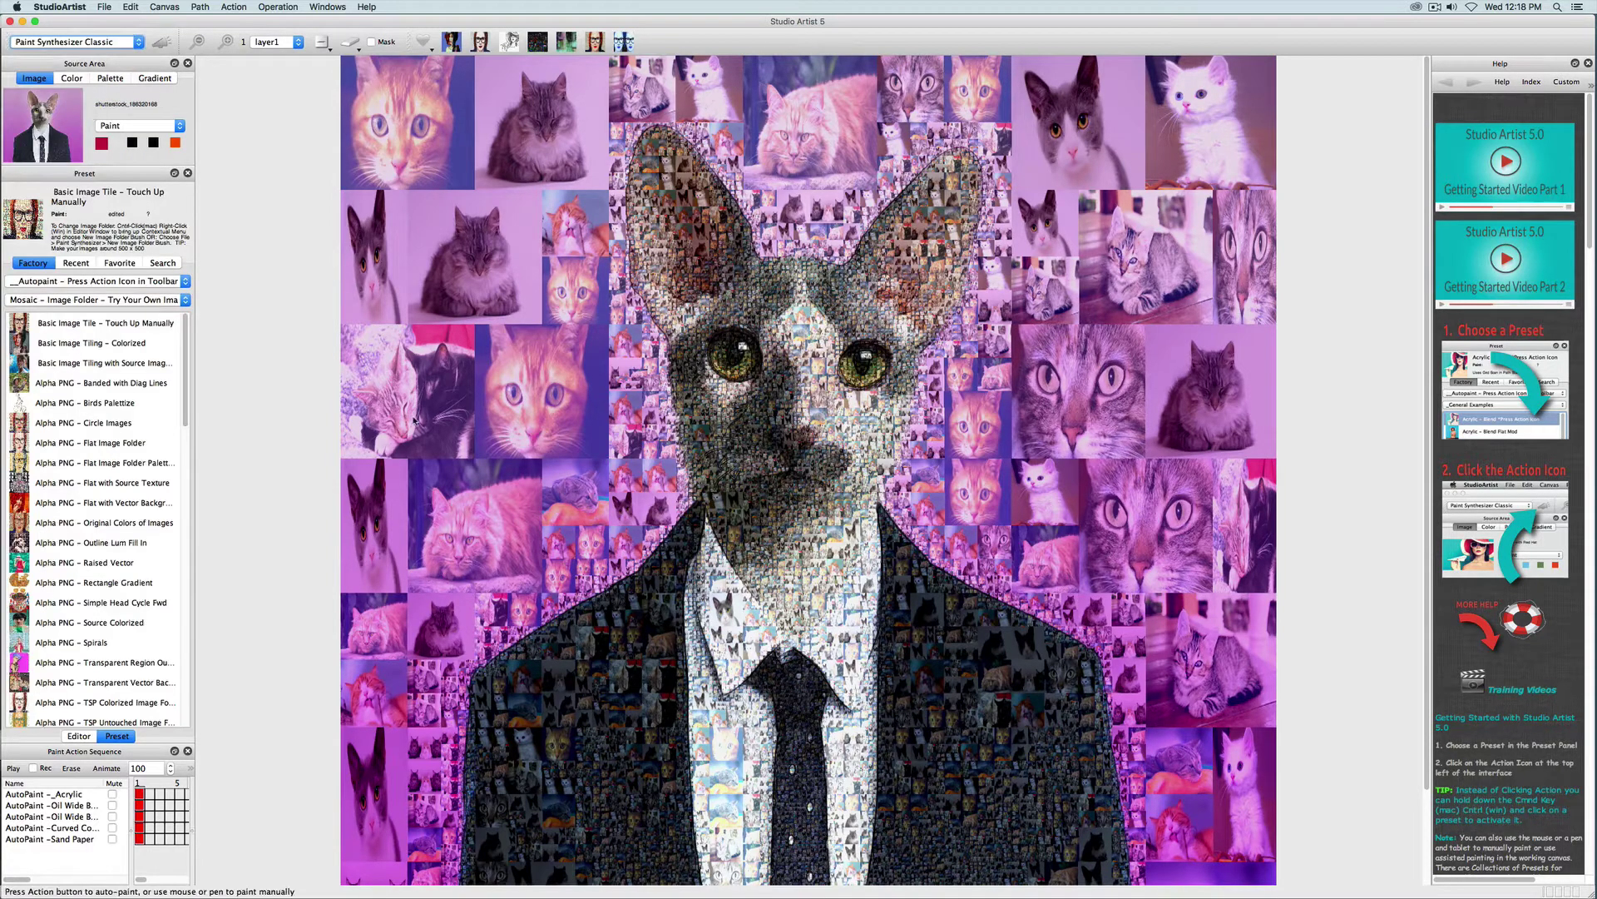
Step: Export the current paint preset as 'My Mosaic' into Favorite > My Favorites
left_click(79, 735)
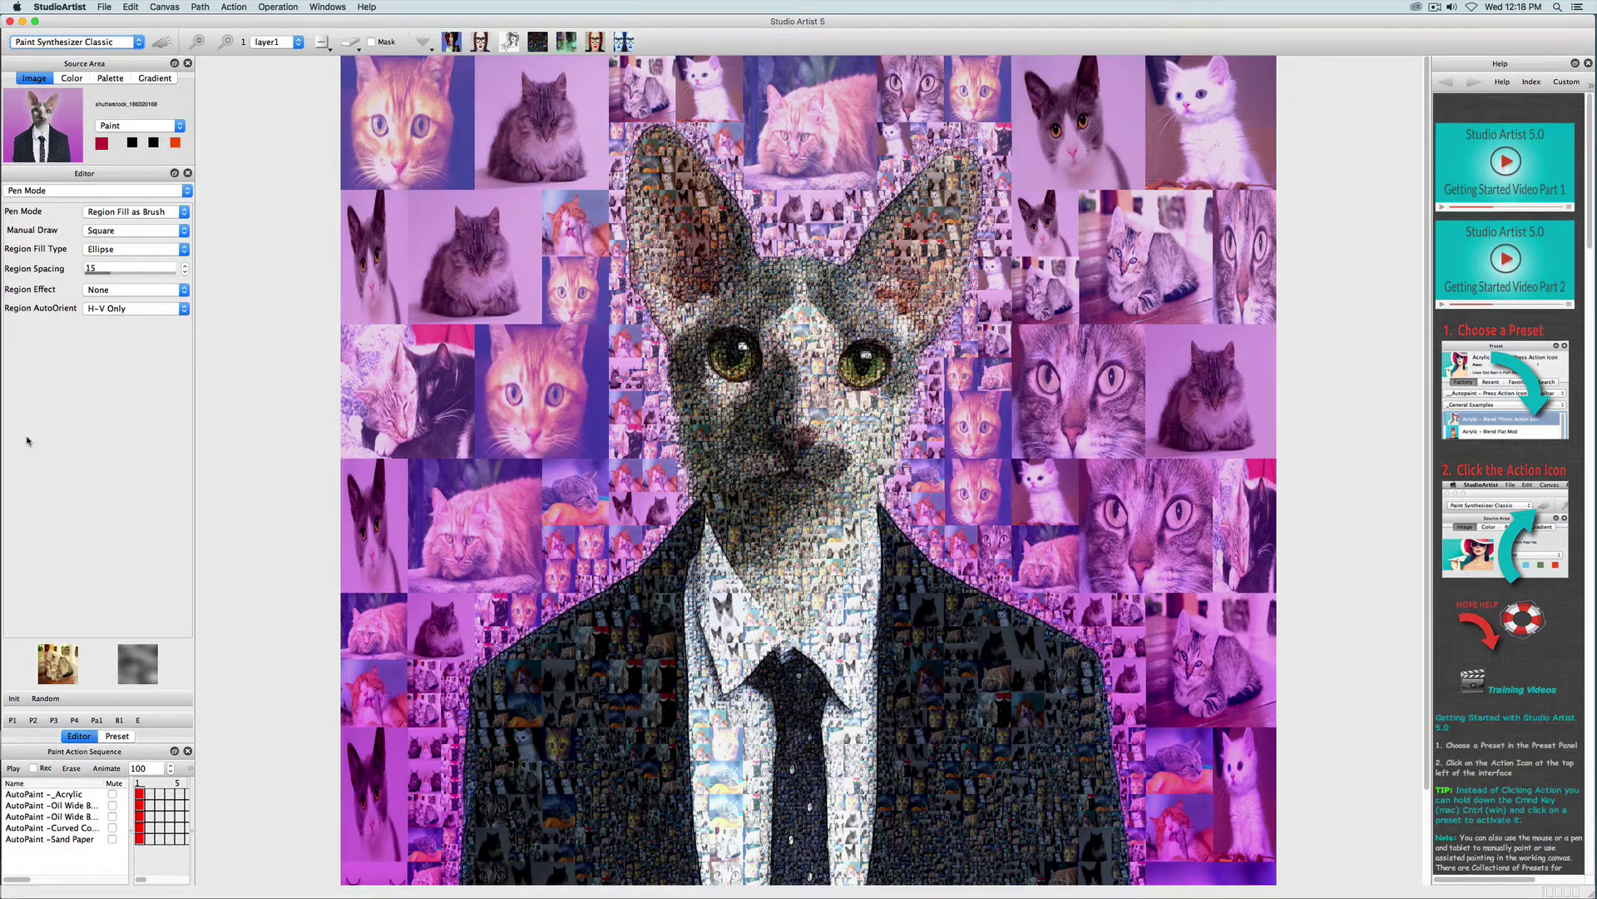
right_click(78, 381)
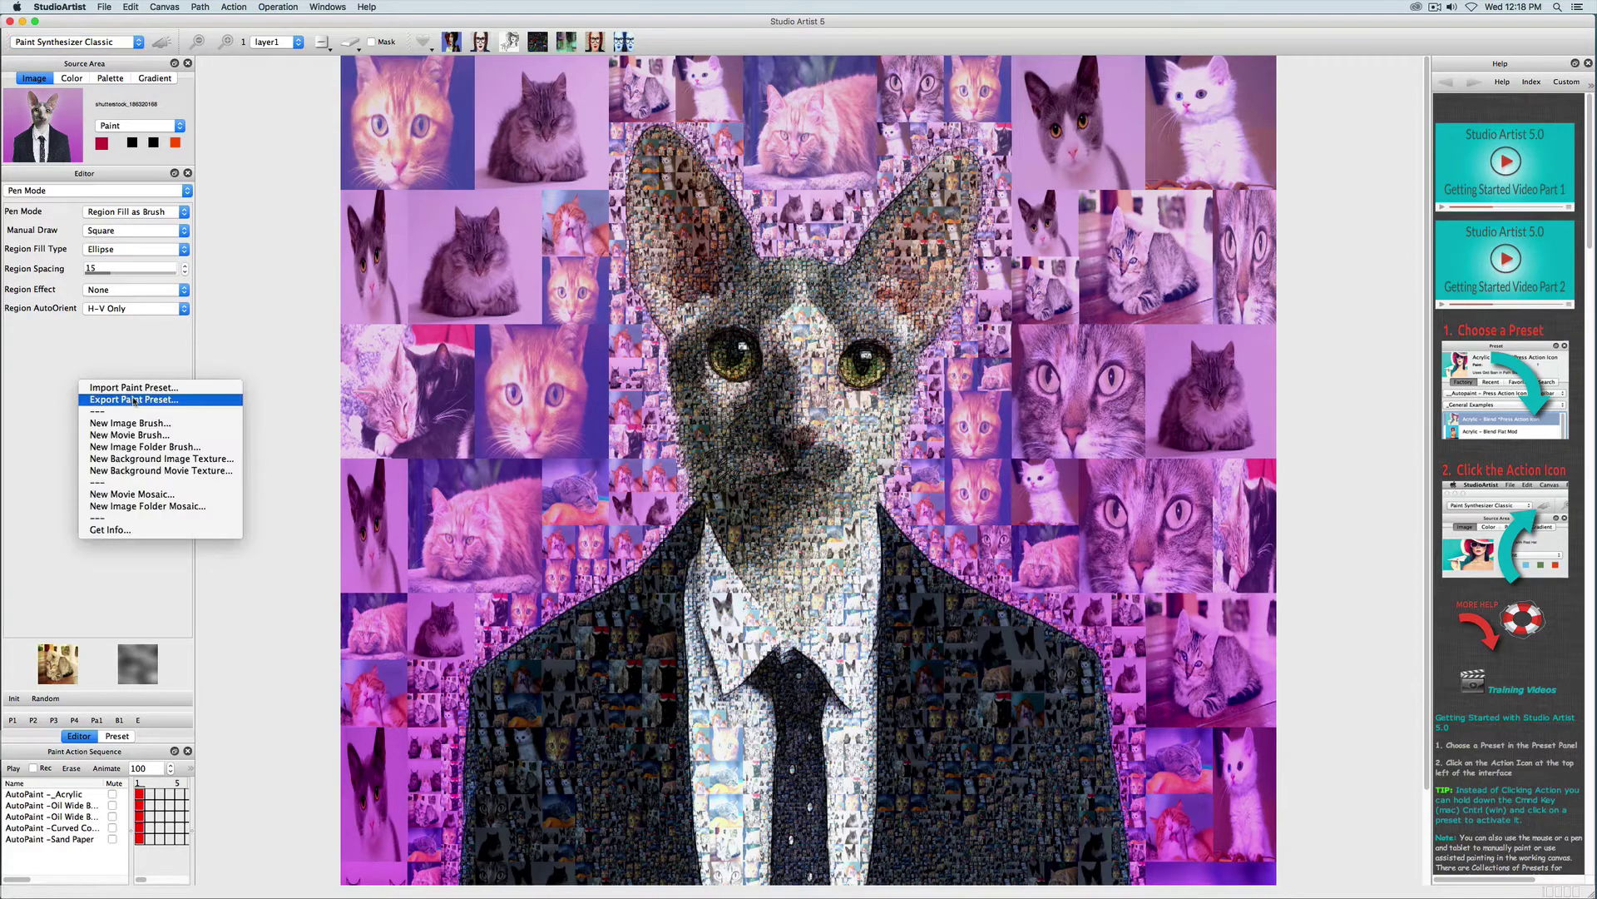
left_click(133, 399)
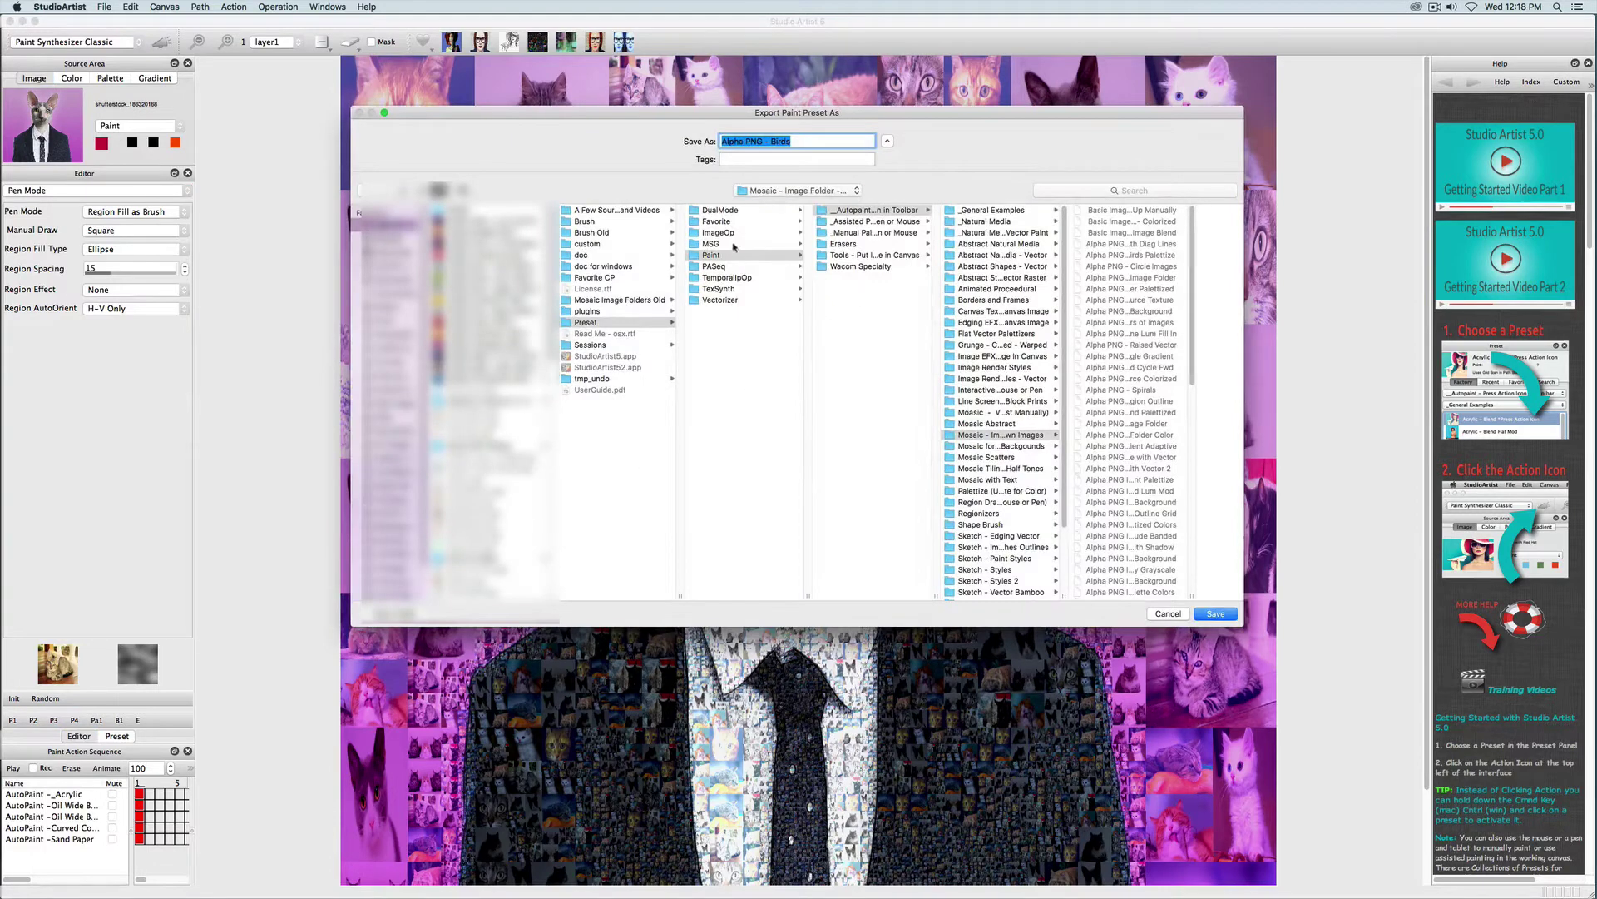
left_click(717, 222)
left_click(854, 211)
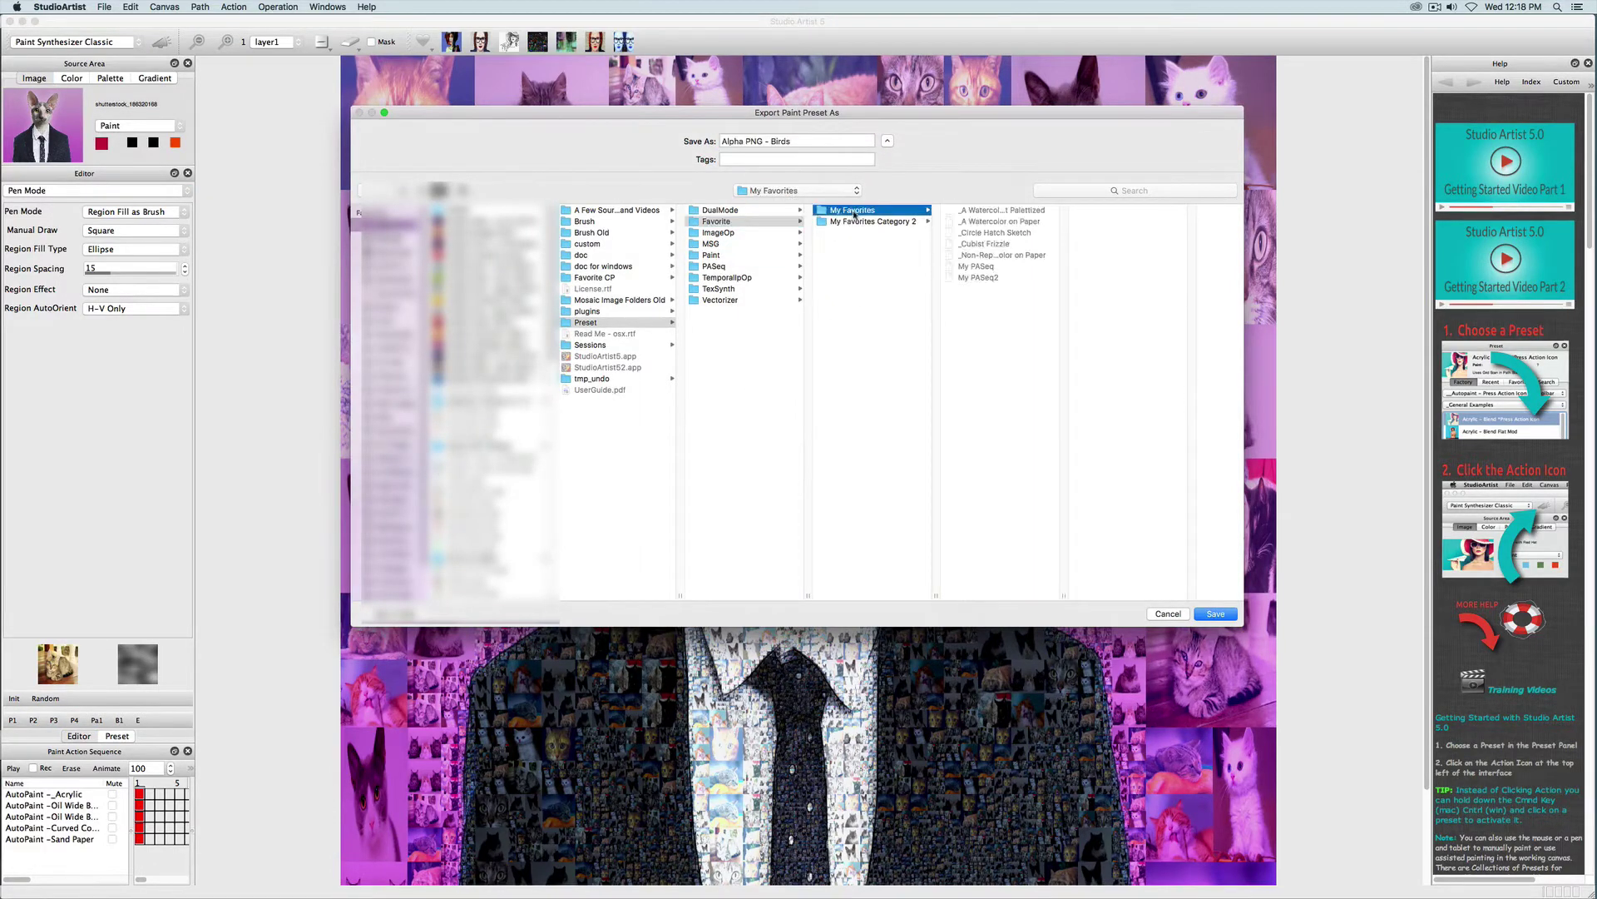
left_click_drag(792, 141, 704, 142)
type("My Mosaic")
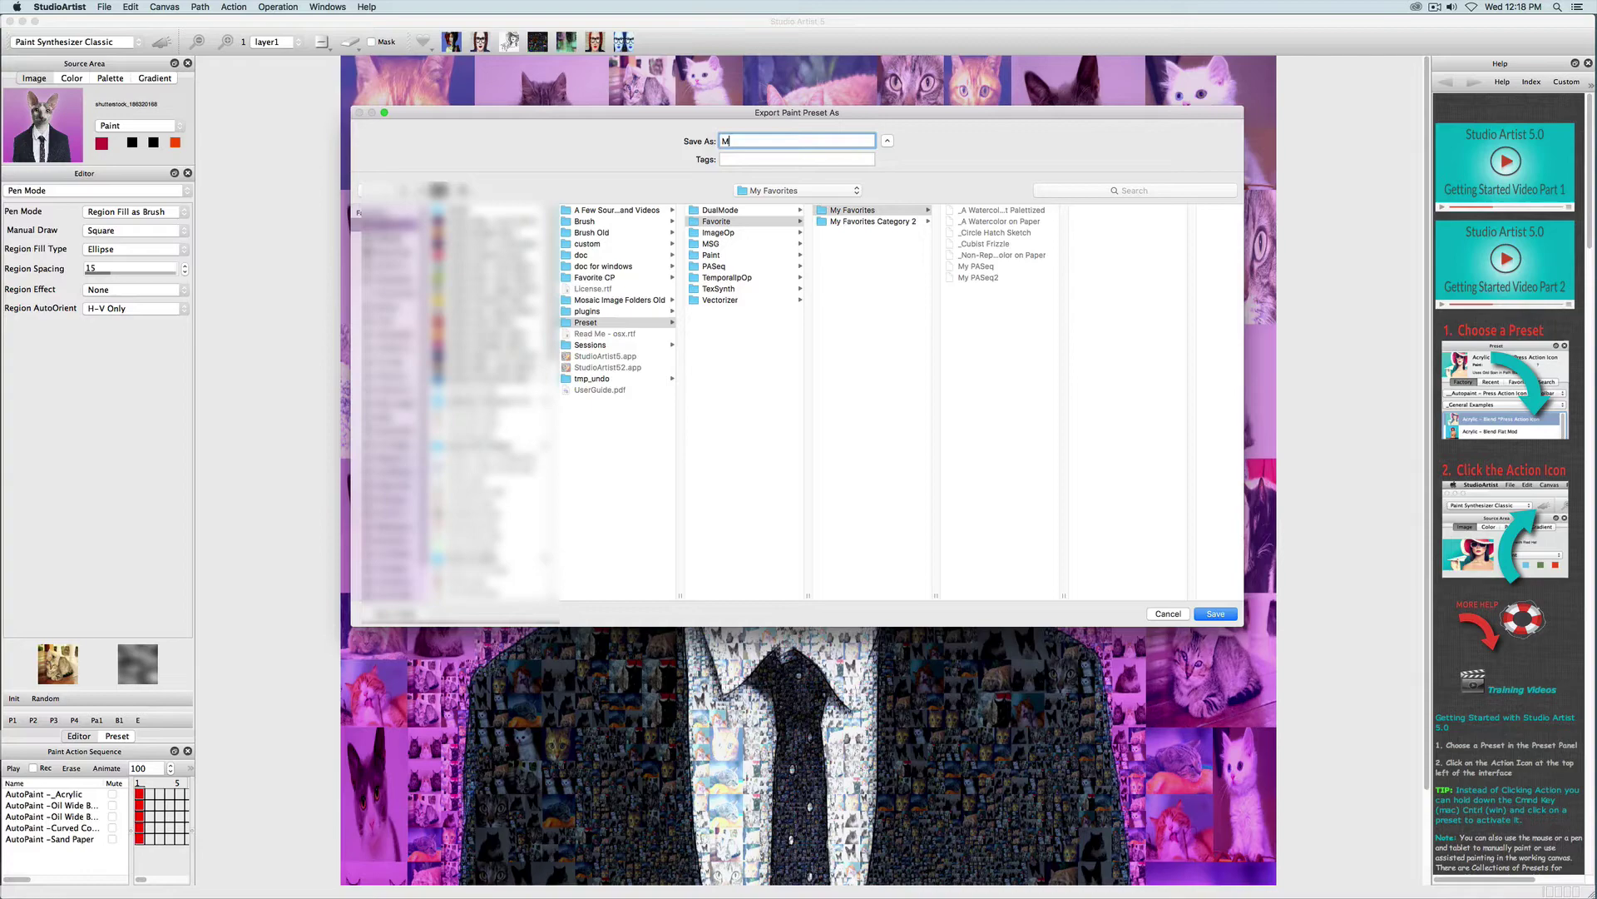
left_click(1218, 613)
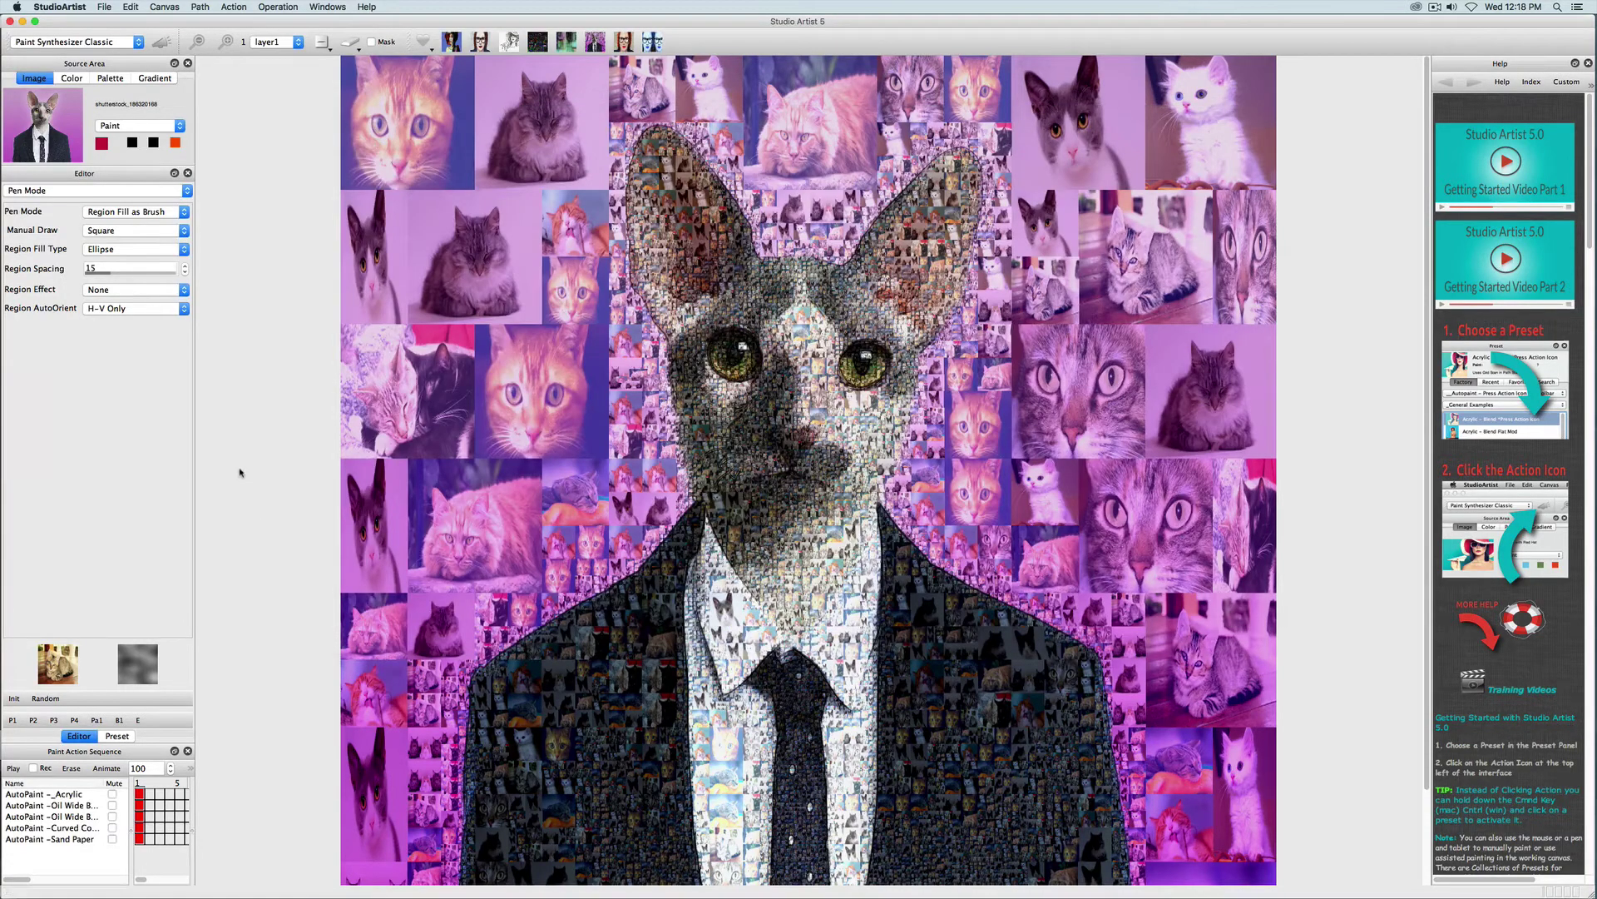